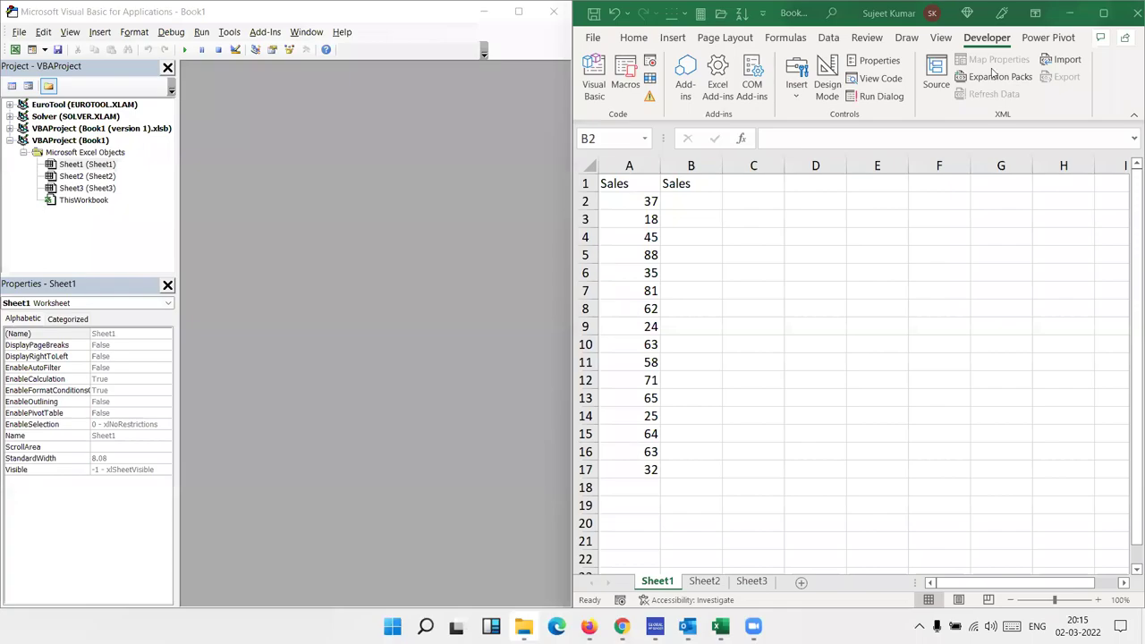
# - Insert a new Module1 in the VBA editor and review the Sales values on Sheet1
pyautogui.click(100, 31)
pyautogui.click(107, 85)
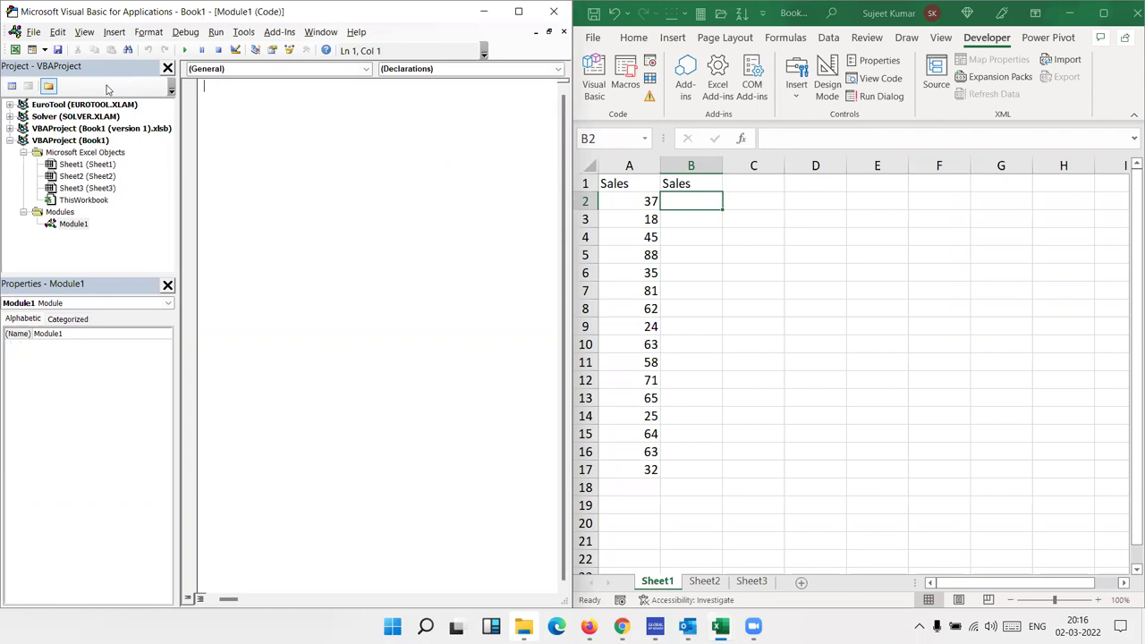
pyautogui.click(682, 233)
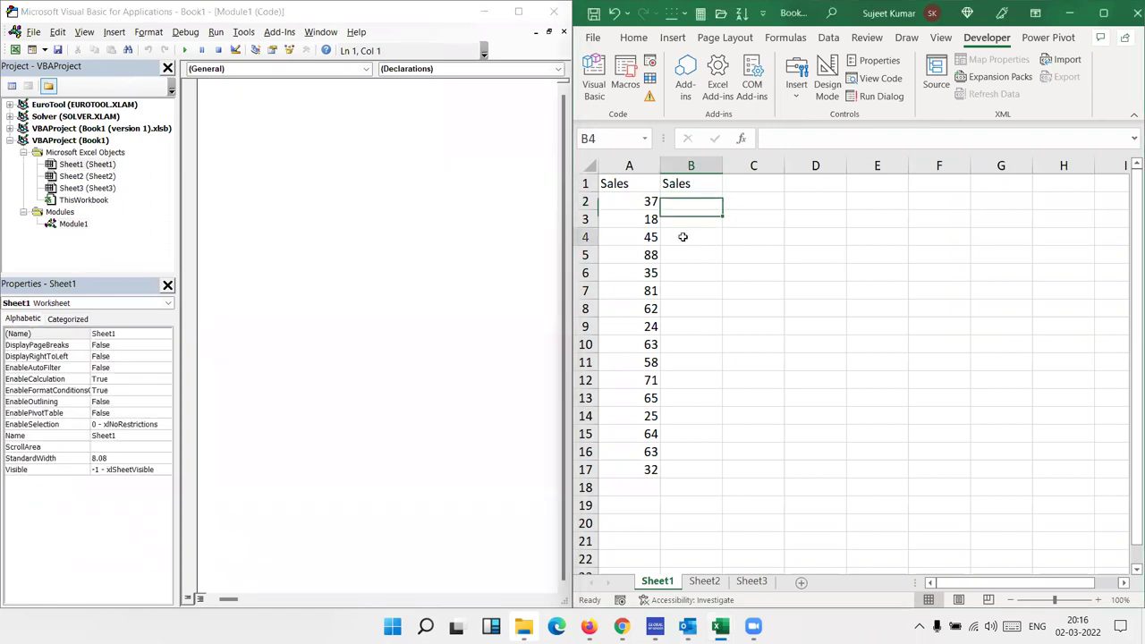
pyautogui.click(640, 212)
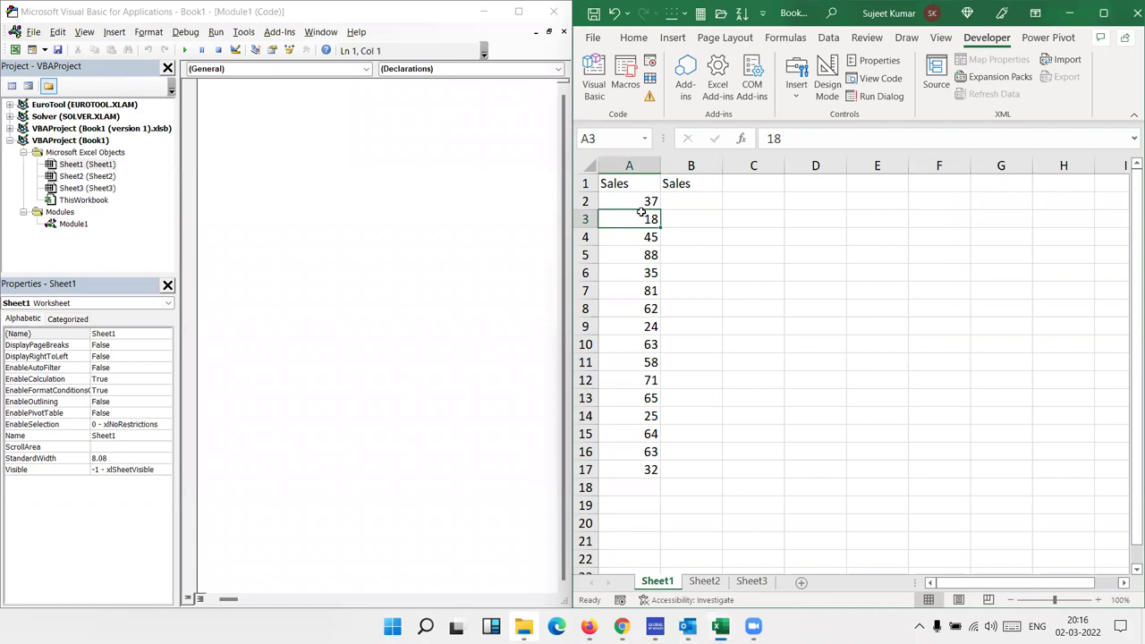
pyautogui.click(820, 205)
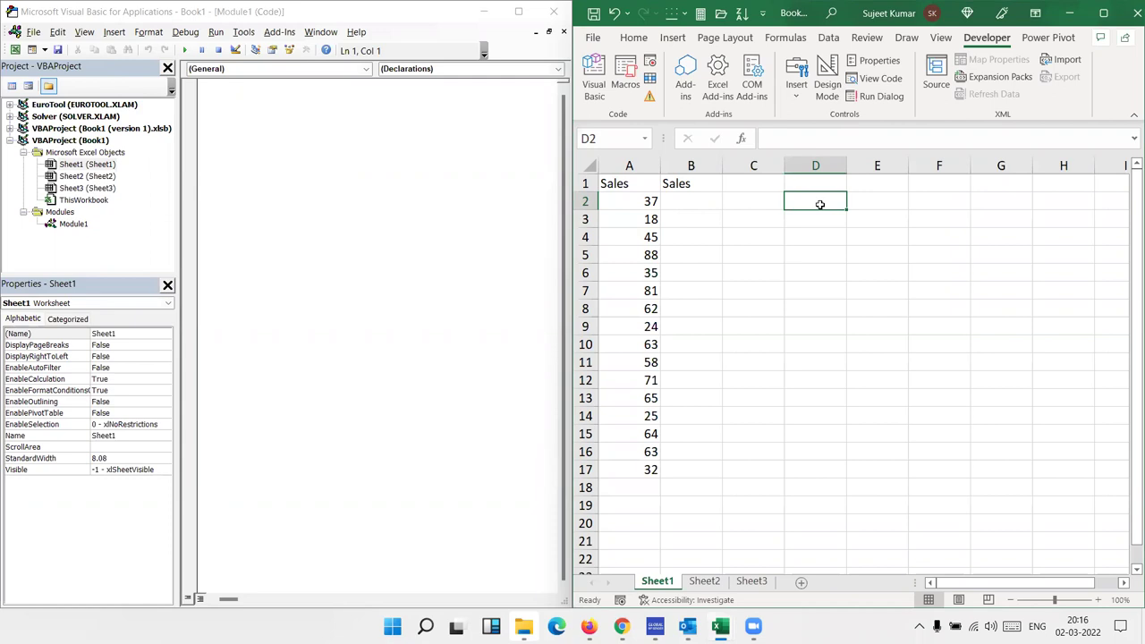
# - Note the rule by entering >50 in D2 and 500 in E2
pyautogui.write('>50')
pyautogui.press('Tab')
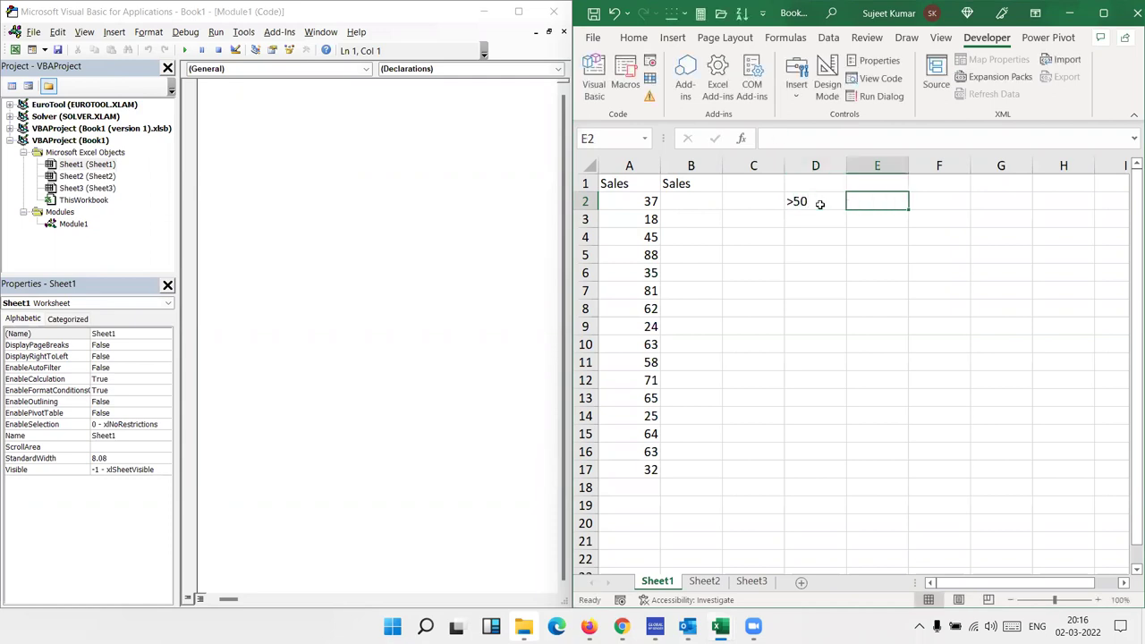
pyautogui.write('500')
pyautogui.press('Return')
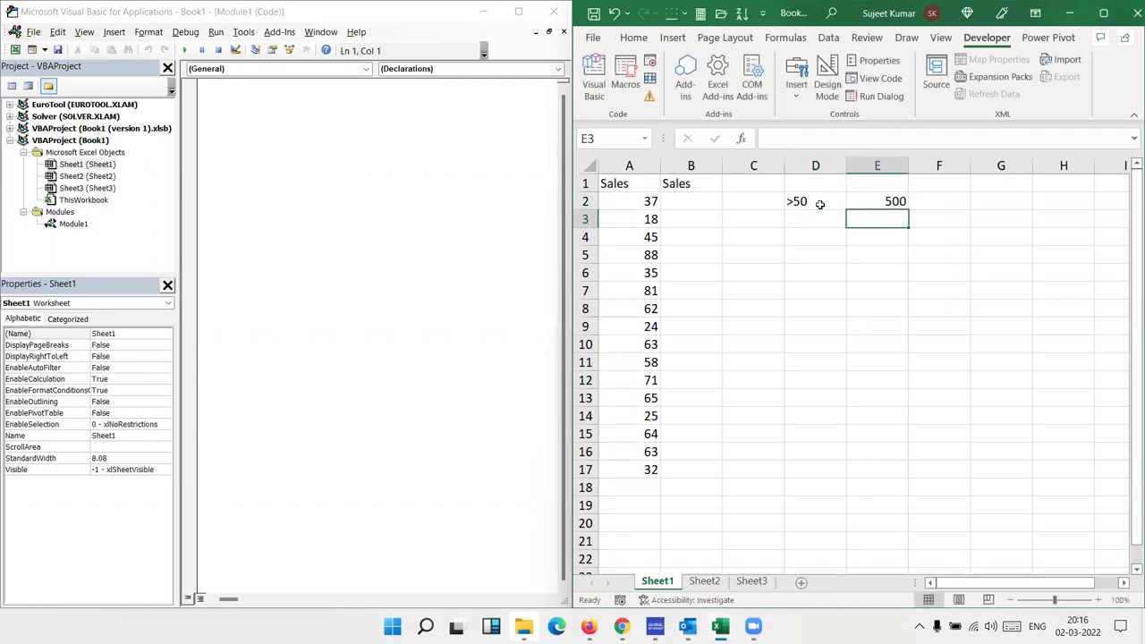
# - Try the formula =IF(A2>50,500) in B2, then clear B2 again
pyautogui.press('Left')
pyautogui.press('Left')
pyautogui.press('Up')
pyautogui.press('Left')
pyautogui.write('=if(')
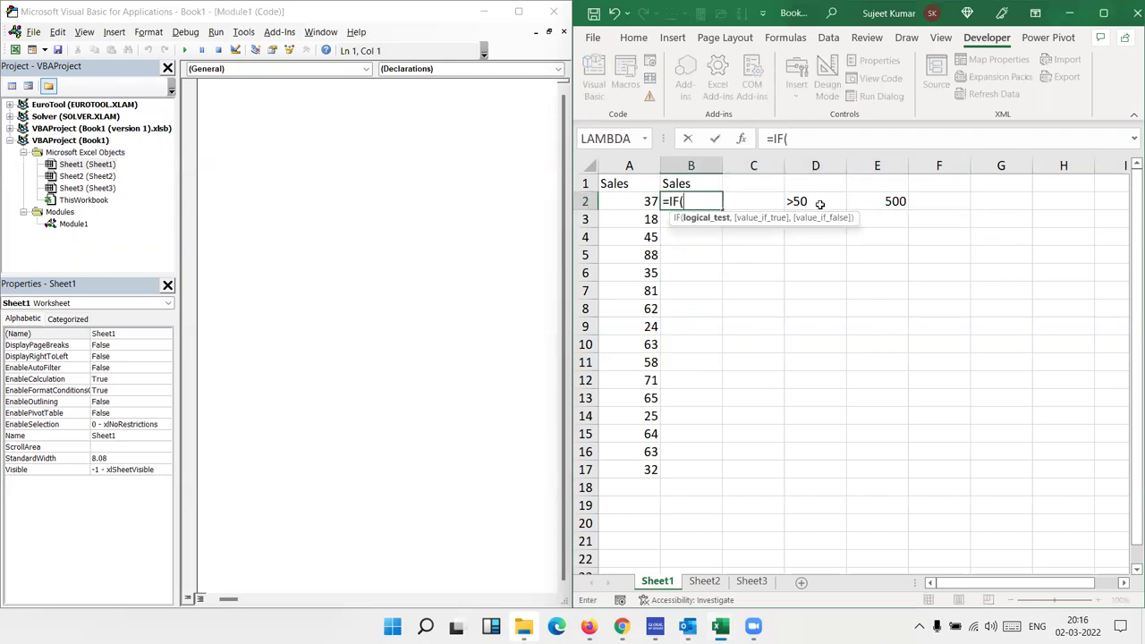
pyautogui.press('Left')
pyautogui.write('>50')
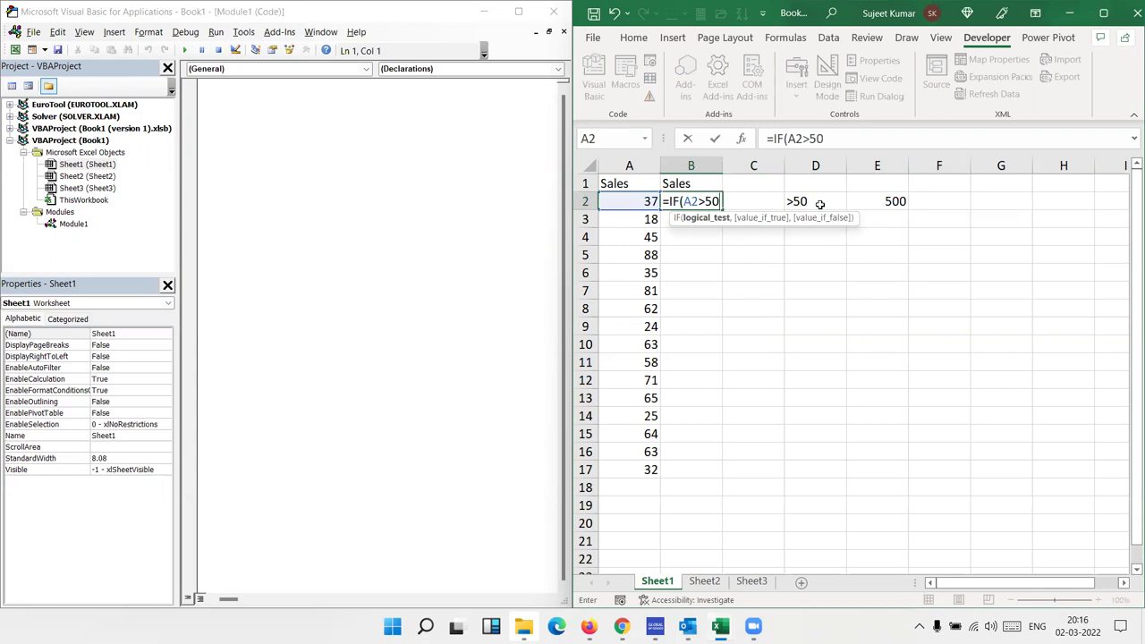
pyautogui.write(',500')
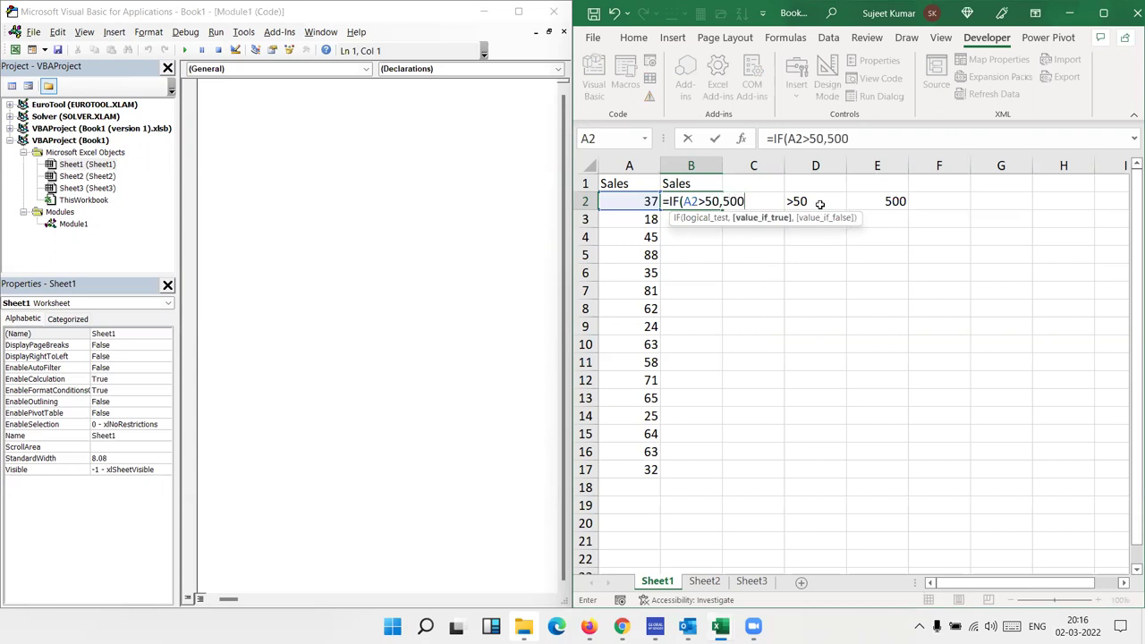
pyautogui.press('Return')
pyautogui.press('Up')
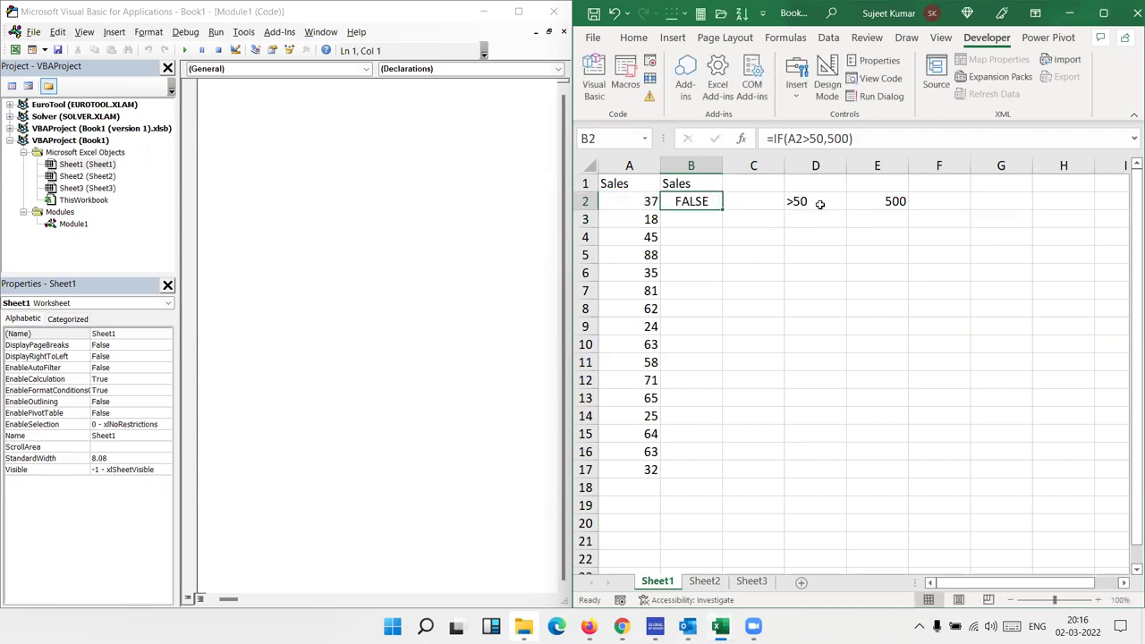
pyautogui.press('Delete')
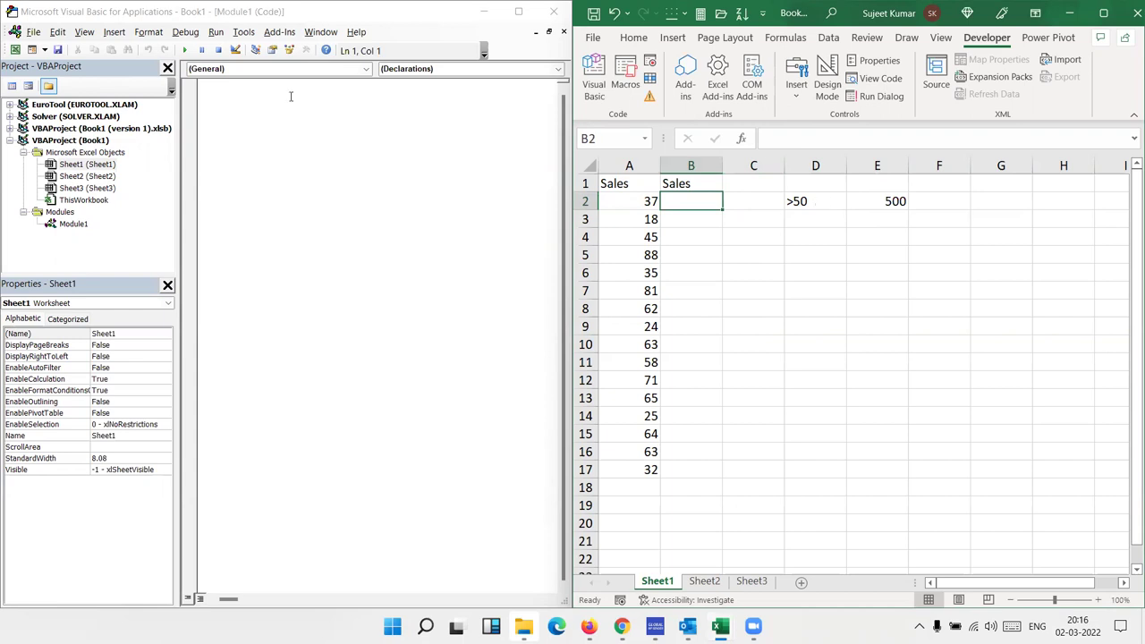
# - Create an empty Sub if_1() macro with blank lines in its body
pyautogui.click(291, 95)
pyautogui.write('sub i')
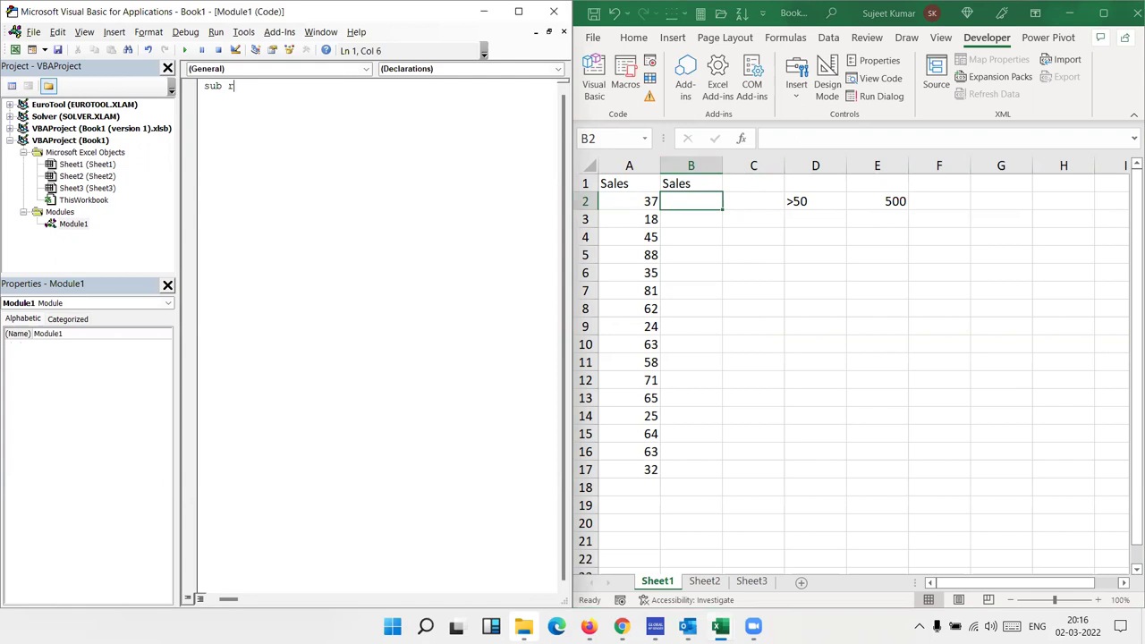
pyautogui.write('f_1')
pyautogui.write('()')
pyautogui.press('Return')
pyautogui.press('Return')
pyautogui.press('Return')
pyautogui.press('Return')
pyautogui.press('Return')
pyautogui.press('Up')
pyautogui.press('Return')
pyautogui.press('Return')
pyautogui.press('Up')
pyautogui.press('Up')
pyautogui.click(204, 122)
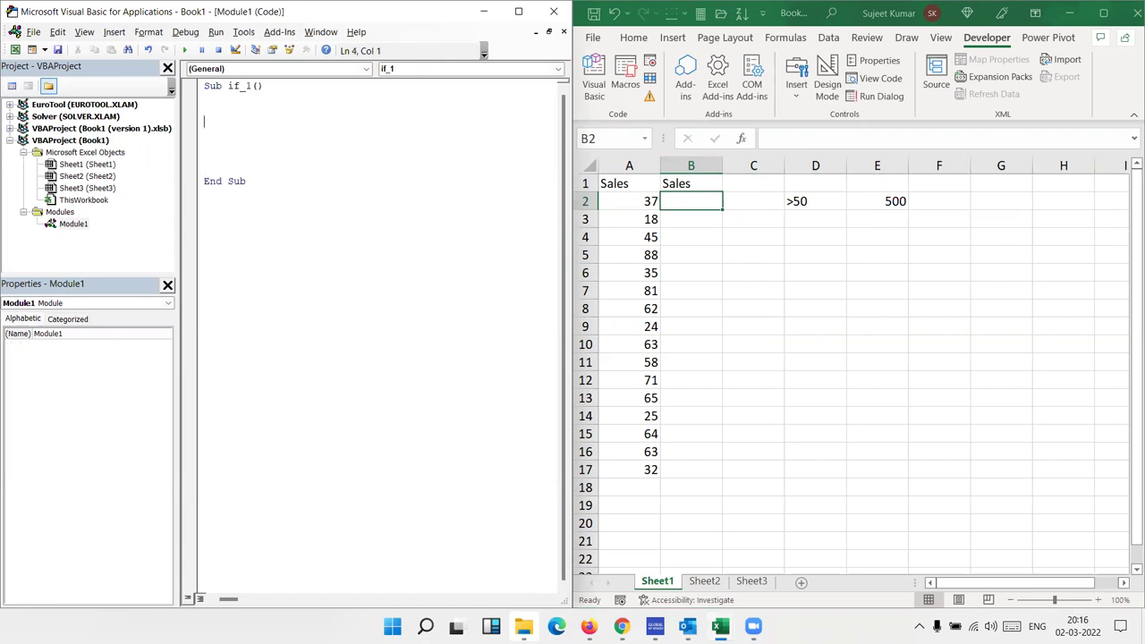
# - Write the line If Range("A2").Value > 50 Then Range("B2").Value = 500
pyautogui.write('if range("A2").valu')
pyautogui.press('Tab')
pyautogui.write('>')
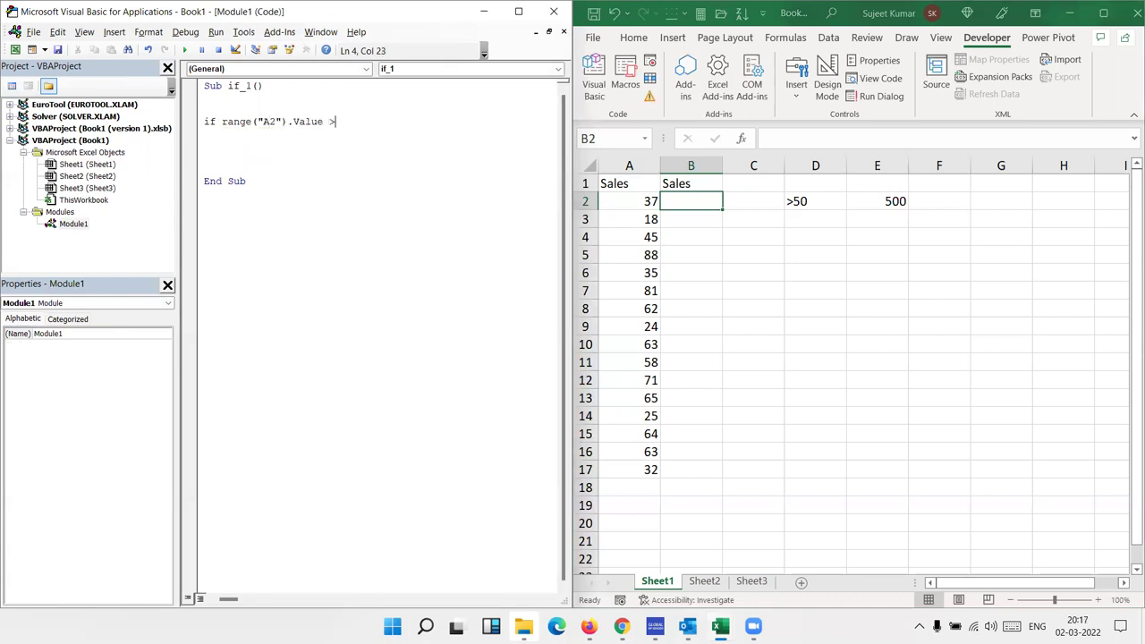
pyautogui.write('50 then range')
pyautogui.write('("B')
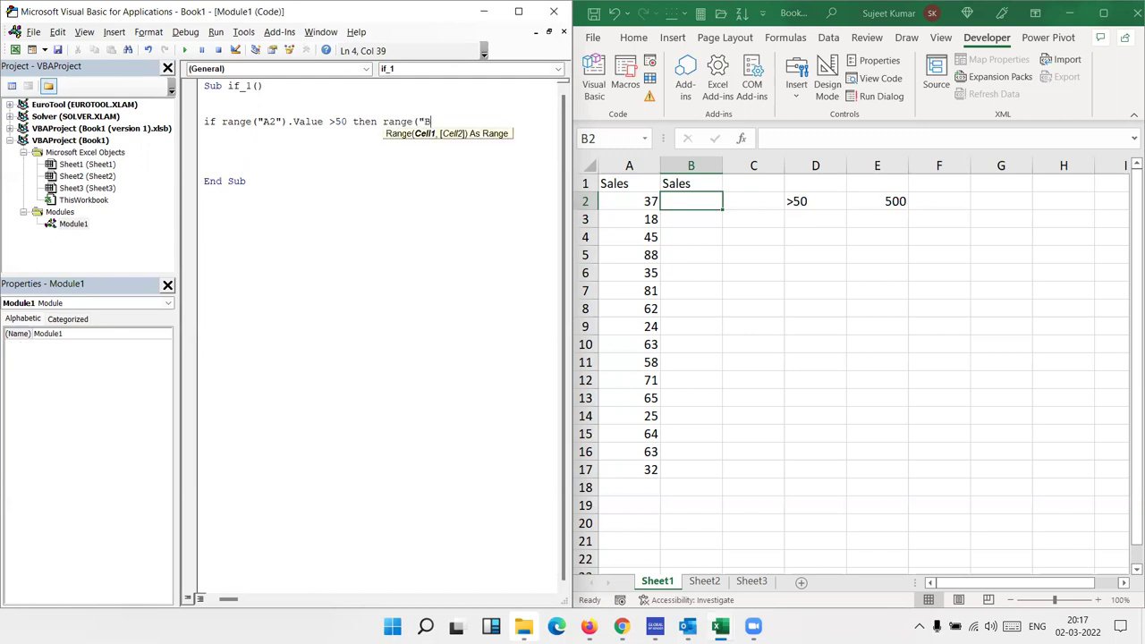
pyautogui.write(':')
pyautogui.press('BackSpace')
pyautogui.write('" & i')
pyautogui.press('BackSpace')
pyautogui.press('BackSpace')
pyautogui.press('BackSpace')
pyautogui.press('BackSpace')
pyautogui.press('BackSpace')
pyautogui.write('2").v')
pyautogui.press('Down')
pyautogui.press('Tab')
pyautogui.write('= 500')
pyautogui.press('Return')
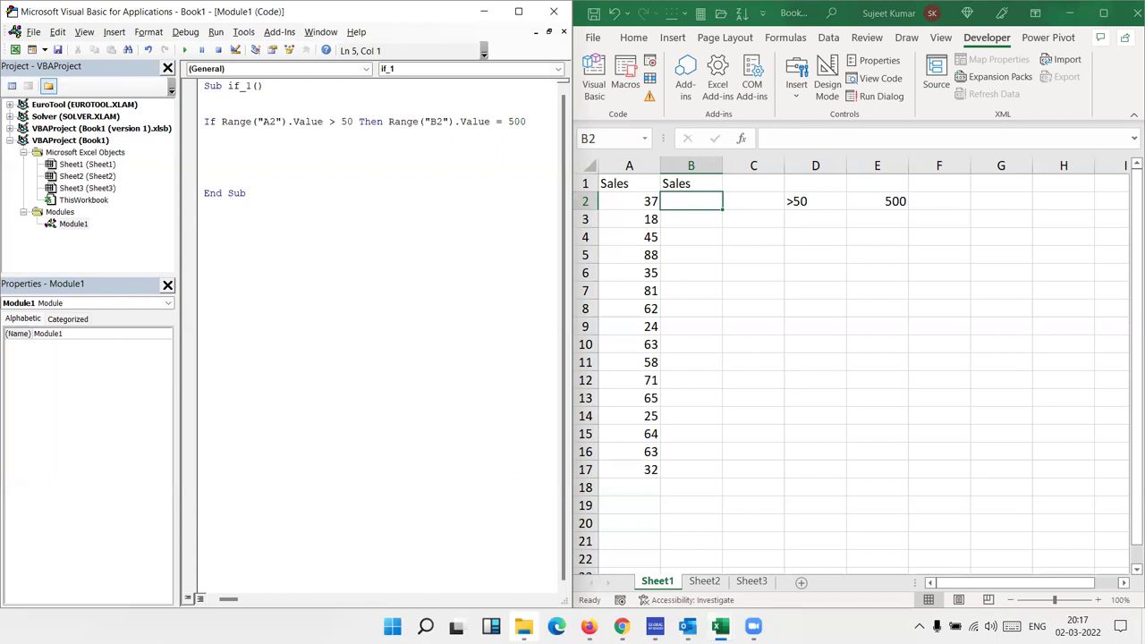
pyautogui.doubleClick(237, 121)
pyautogui.click(342, 121)
pyautogui.click(378, 122)
pyautogui.click(399, 122)
pyautogui.click(373, 159)
# - Change the sales value in A2 to 55
pyautogui.click(318, 168)
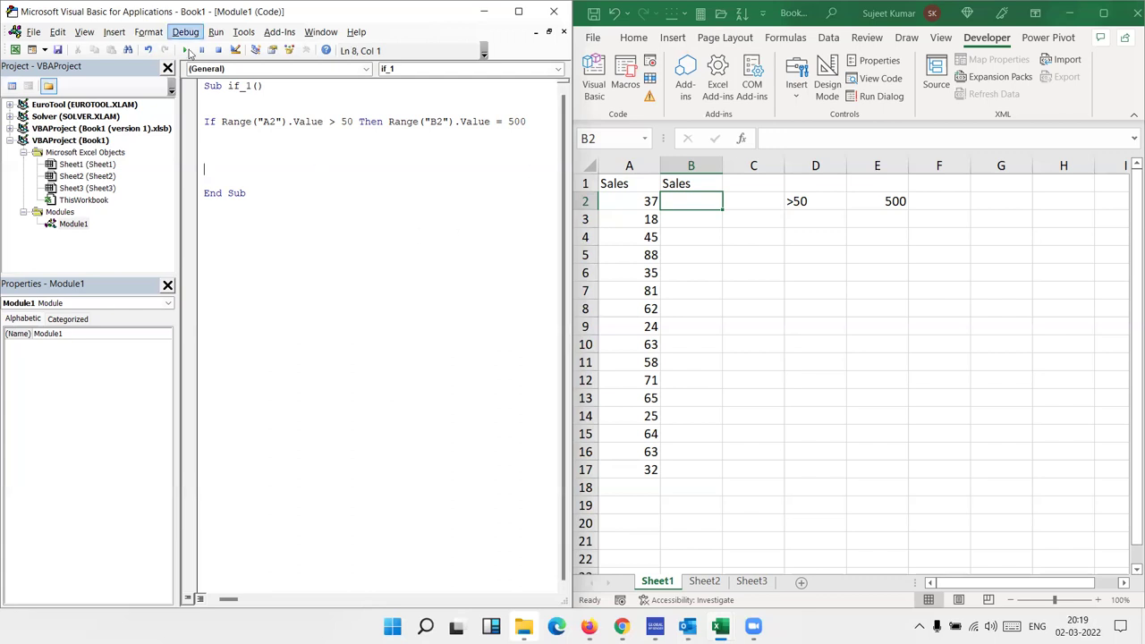
pyautogui.click(635, 198)
pyautogui.write('50')
pyautogui.press('BackSpace')
pyautogui.write('5')
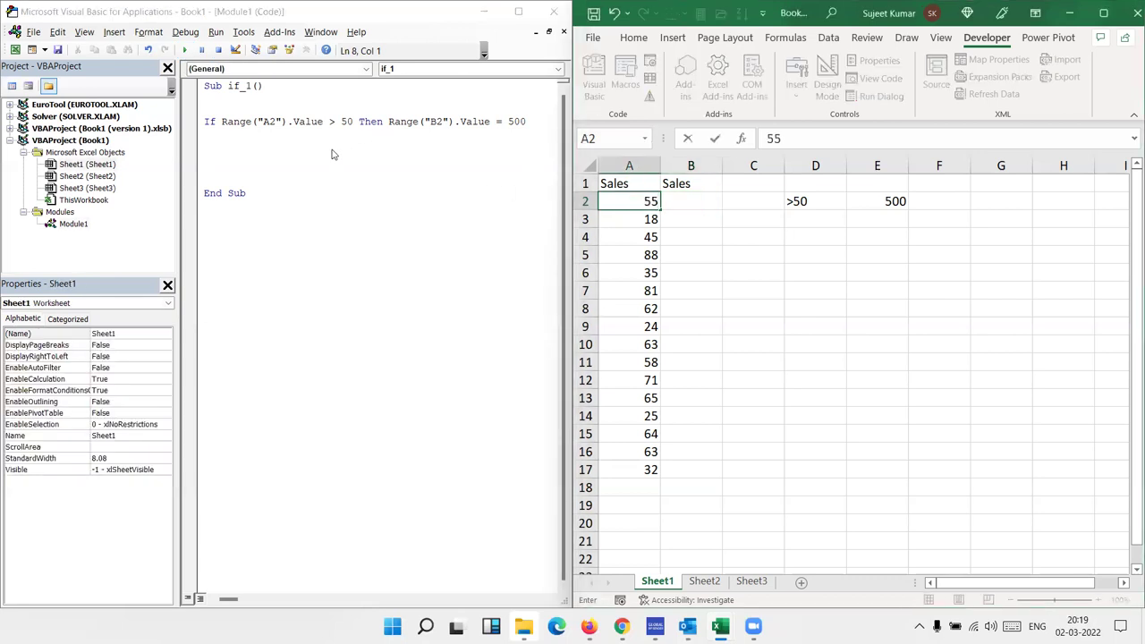
pyautogui.click(653, 234)
# - Run if_1 with F5, check that B2 shows 500, then clear B2
pyautogui.click(396, 170)
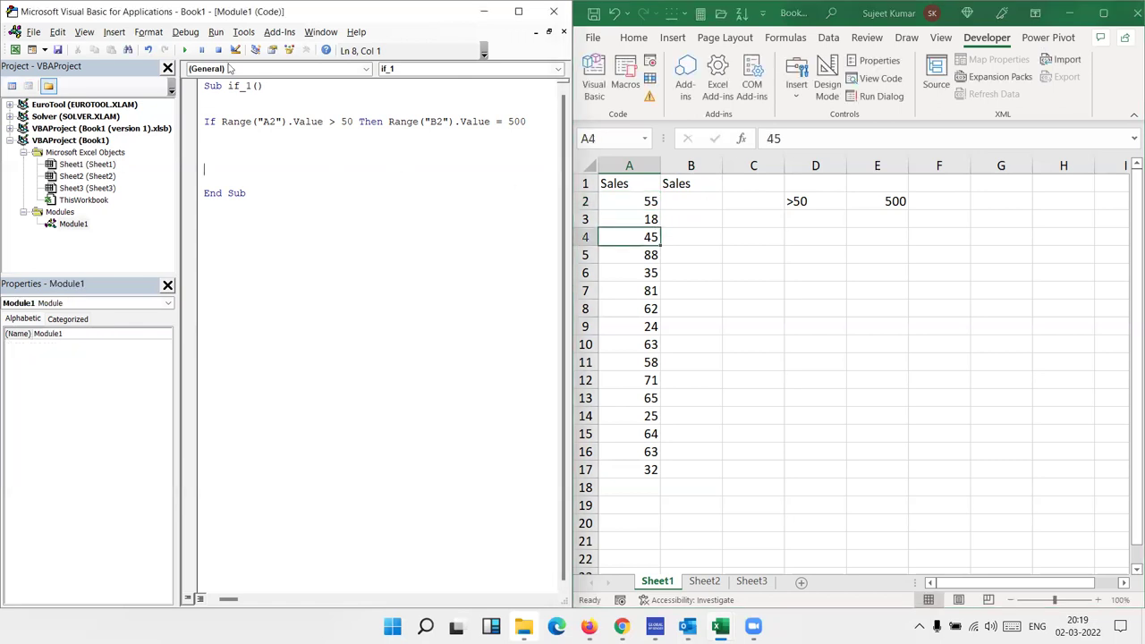
pyautogui.press('F5')
pyautogui.doubleClick(709, 204)
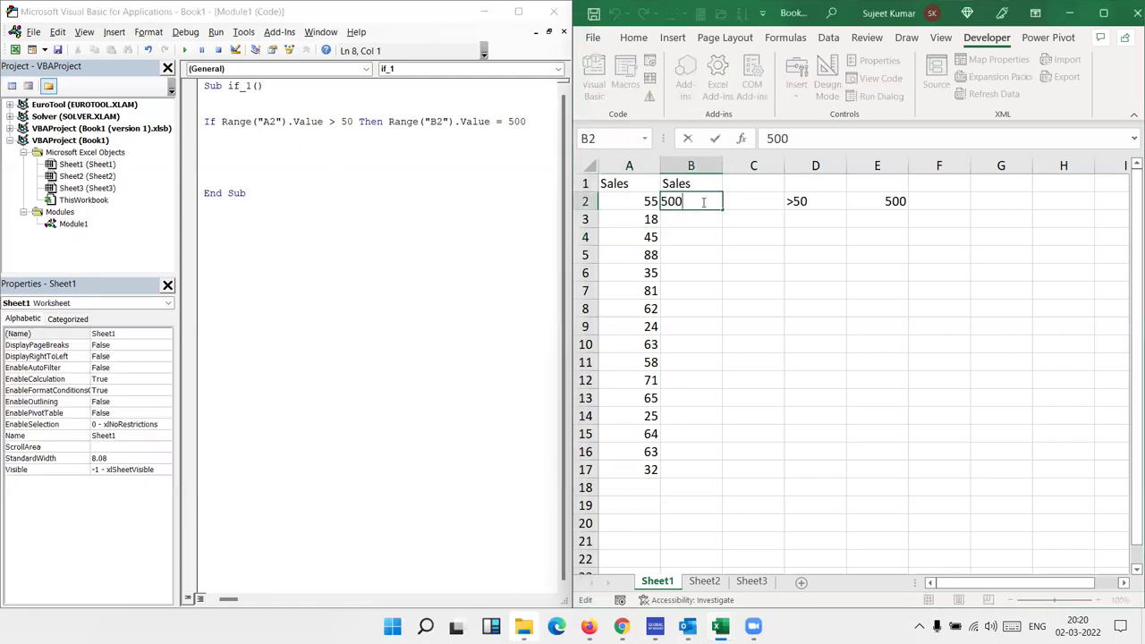
pyautogui.press('Escape')
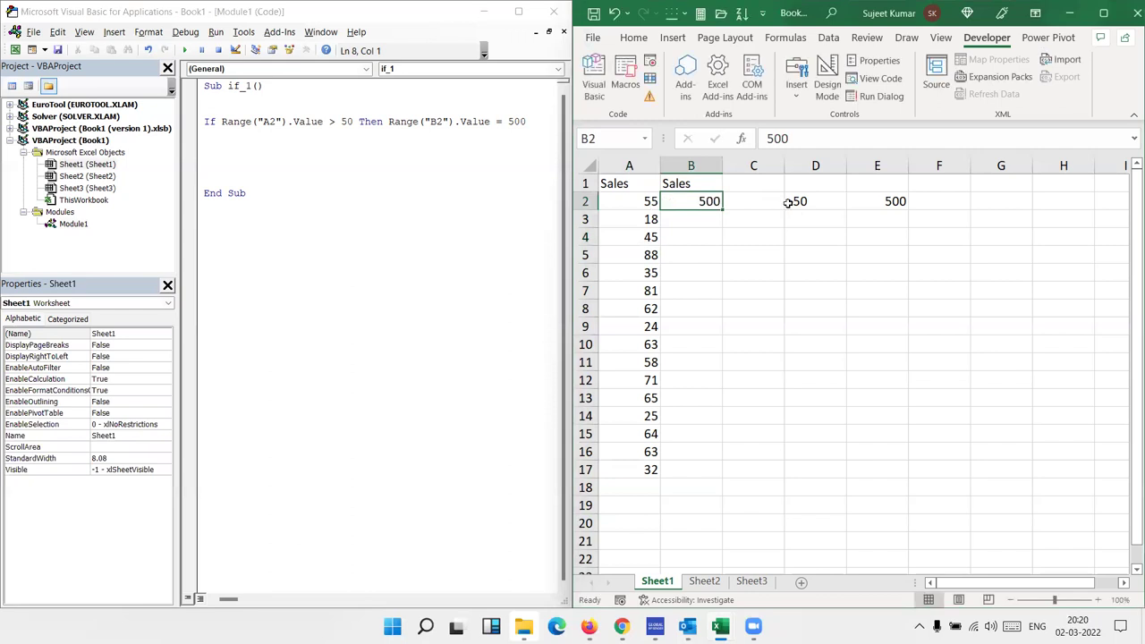
pyautogui.press('Delete')
# - Wrap the If line in a For i = 2 To 17 … Next i loop
pyautogui.click(274, 104)
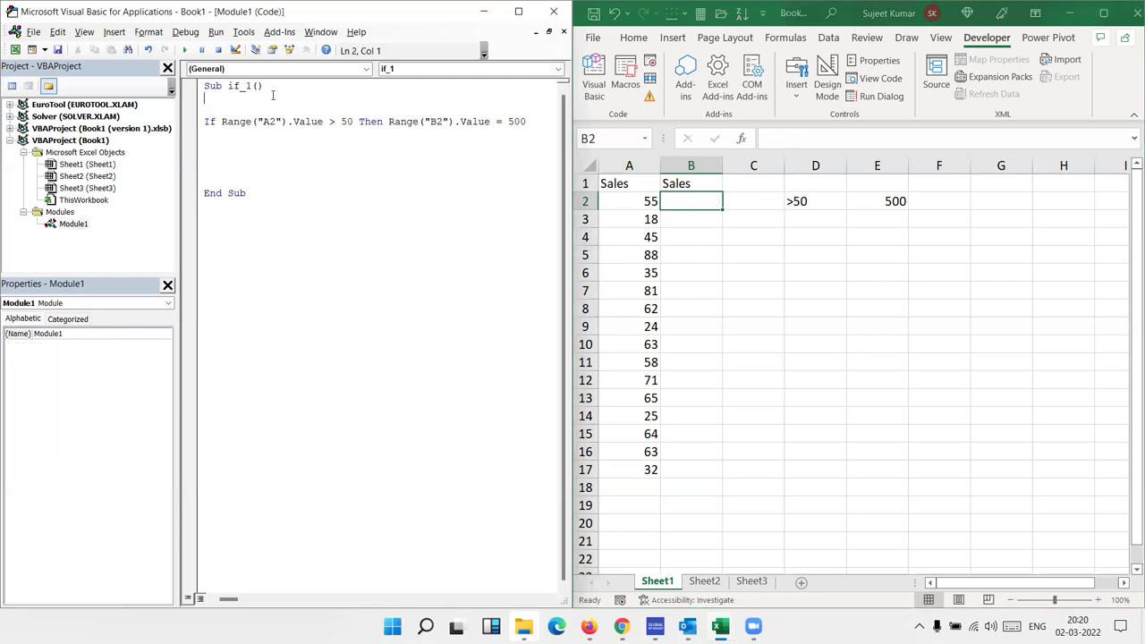
pyautogui.press('Return')
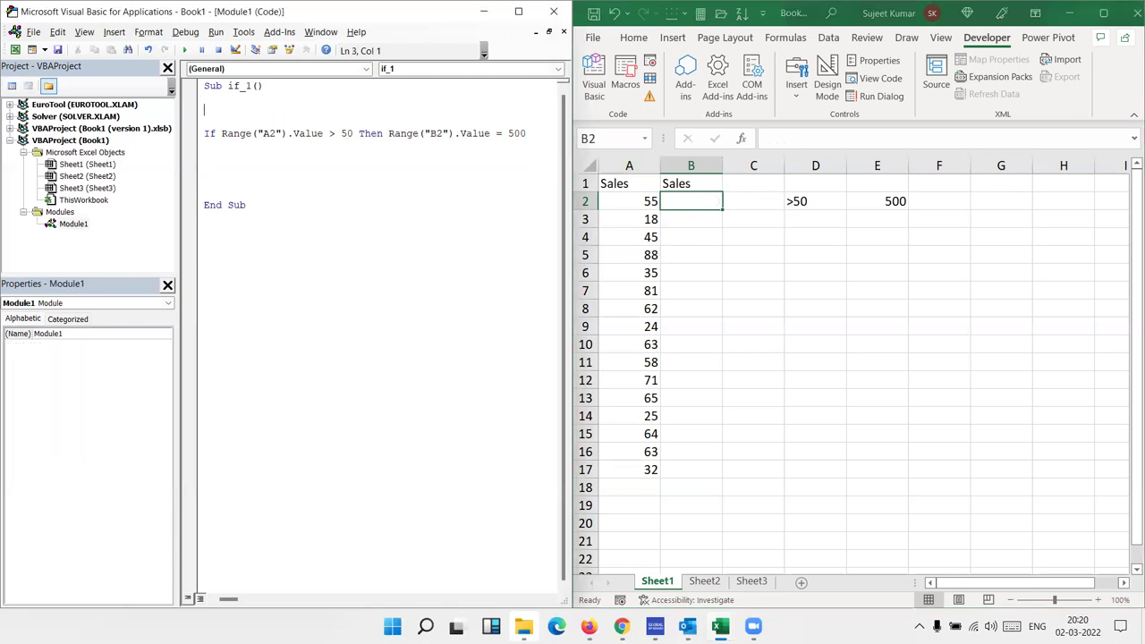
pyautogui.write('for o')
pyautogui.write('i')
pyautogui.press('BackSpace')
pyautogui.press('BackSpace')
pyautogui.write('i = 2')
pyautogui.write(' to 17')
pyautogui.click(215, 157)
pyautogui.write('nexy')
pyautogui.write(' i')
pyautogui.click(244, 177)
pyautogui.click(229, 158)
pyautogui.press('BackSpace')
pyautogui.write('t')
pyautogui.click(246, 170)
# - Replace the fixed A2 and B2 references with "A" & i and "B" & i
pyautogui.click(646, 465)
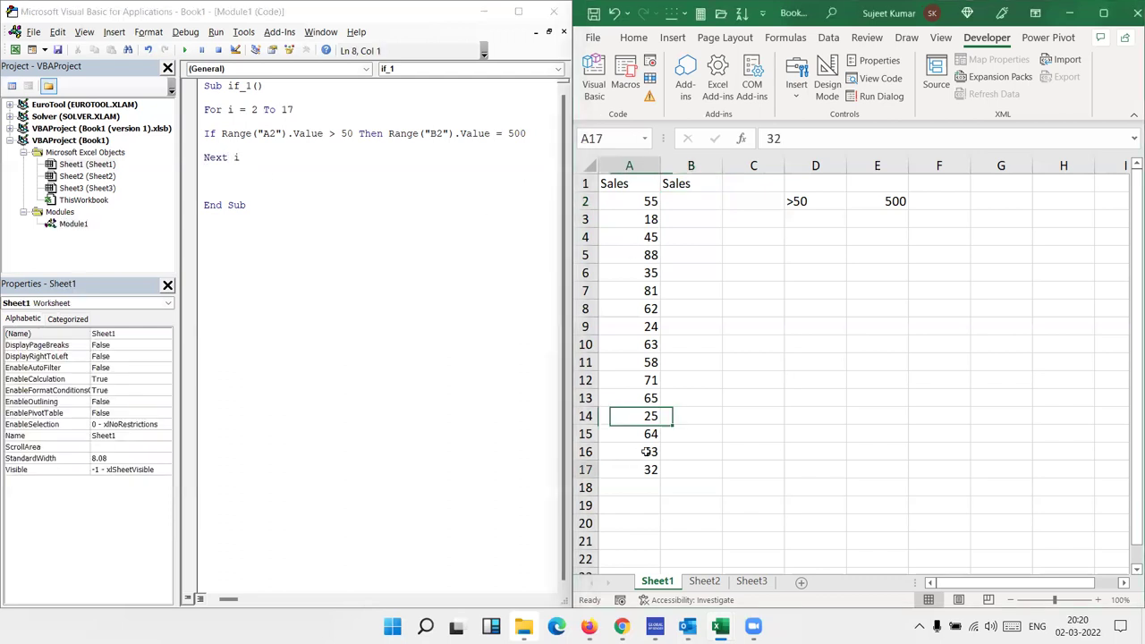
pyautogui.moveTo(646, 452); pyautogui.dragTo(644, 201)
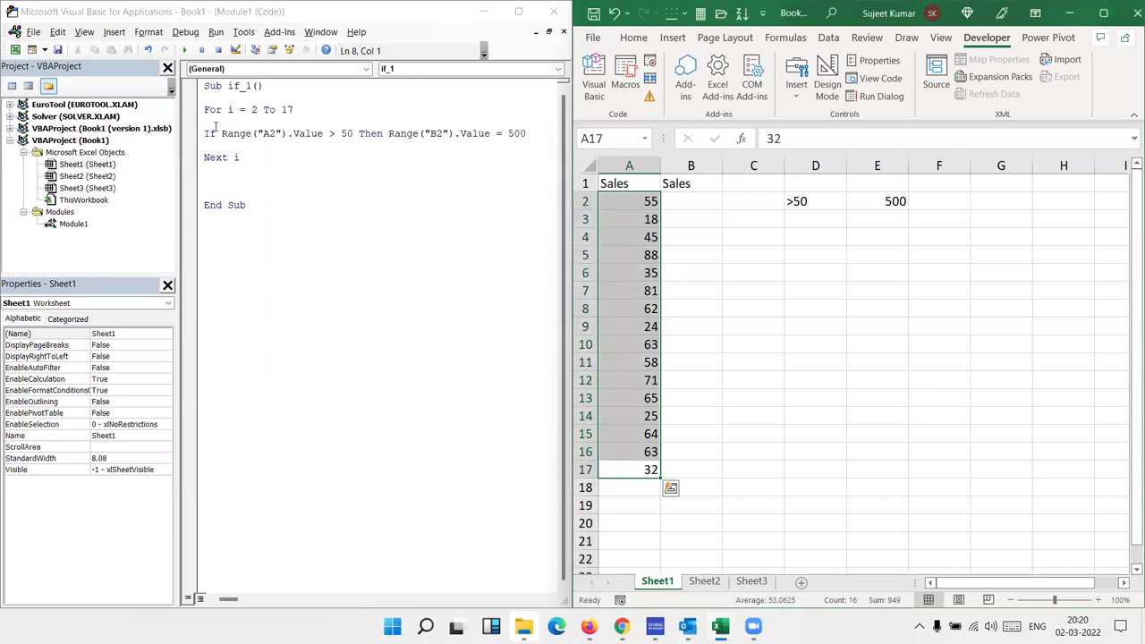
pyautogui.moveTo(204, 133); pyautogui.dragTo(241, 157)
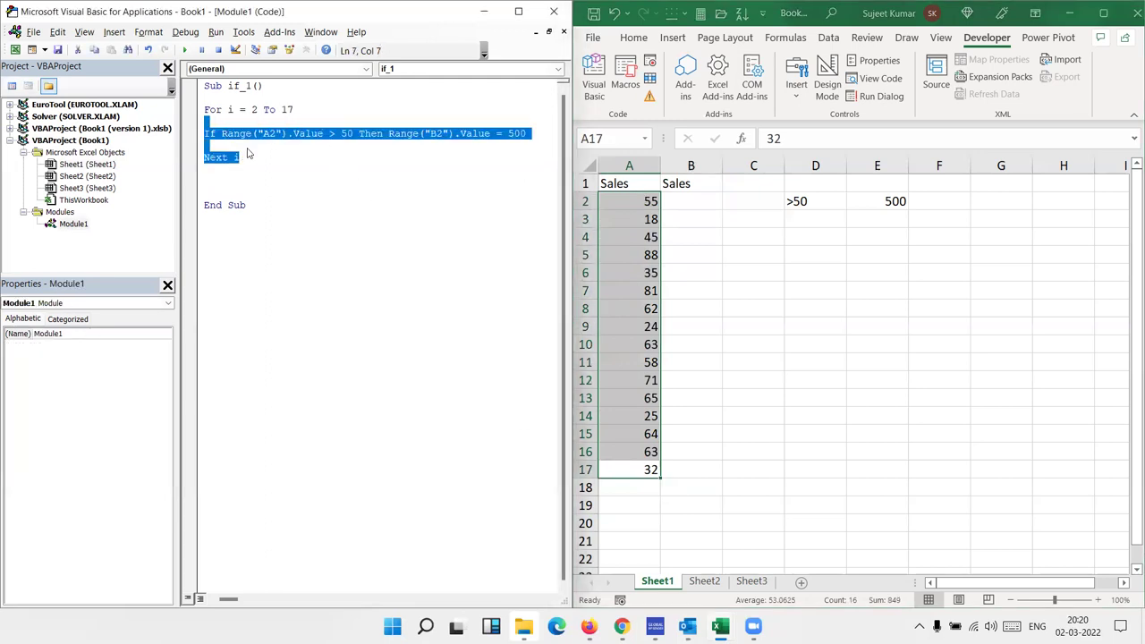
pyautogui.doubleClick(229, 109)
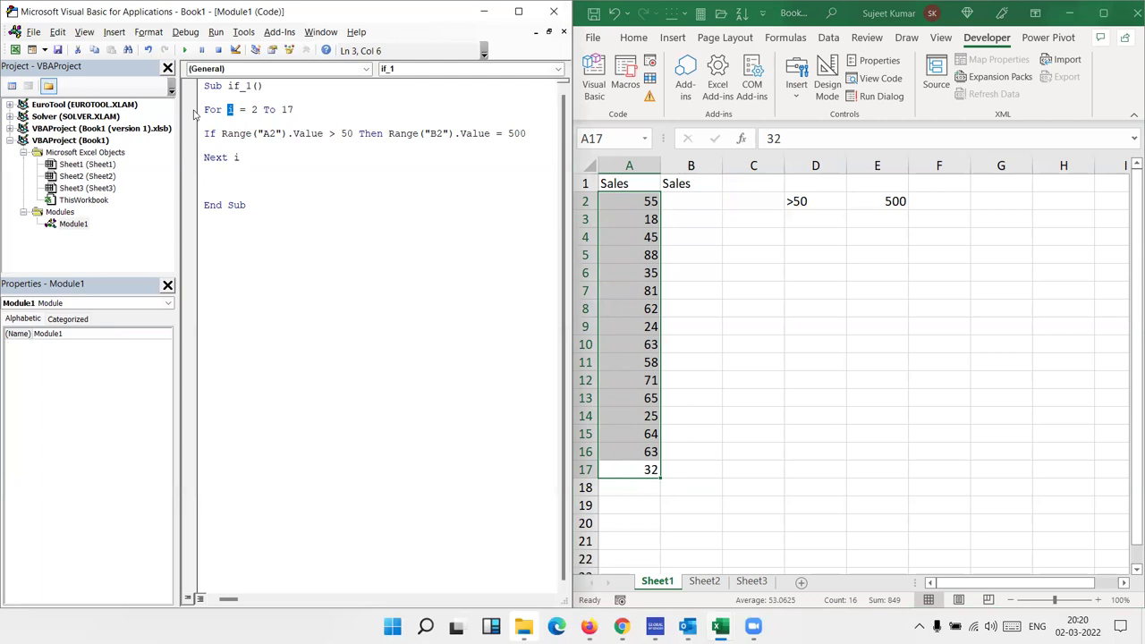
pyautogui.click(266, 134)
pyautogui.press('Delete')
pyautogui.press('Right')
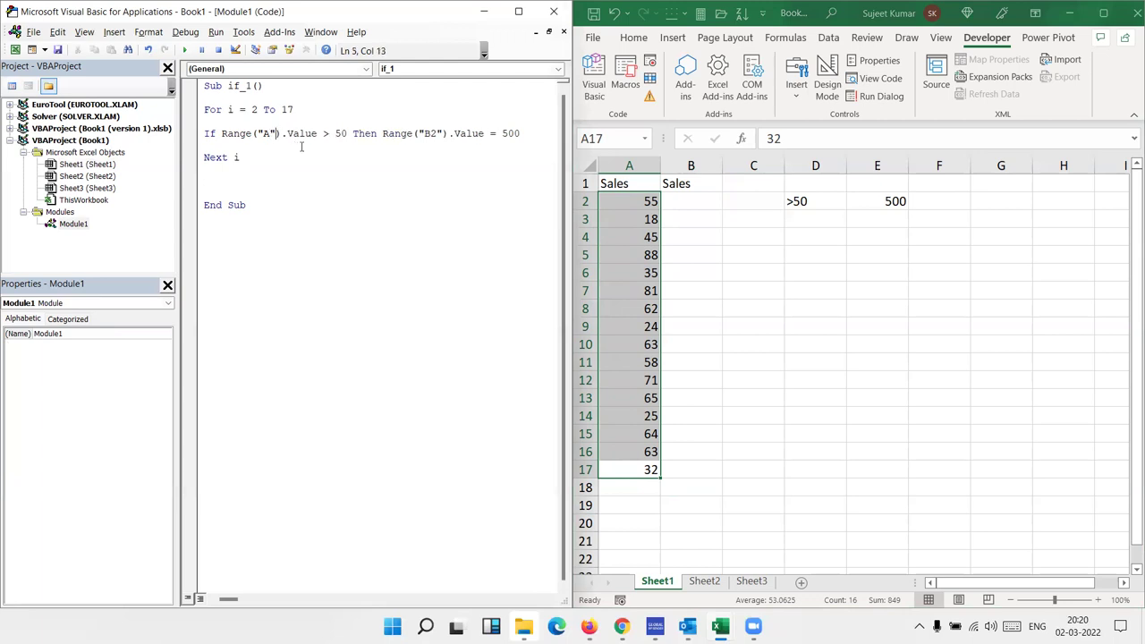
pyautogui.write('& i')
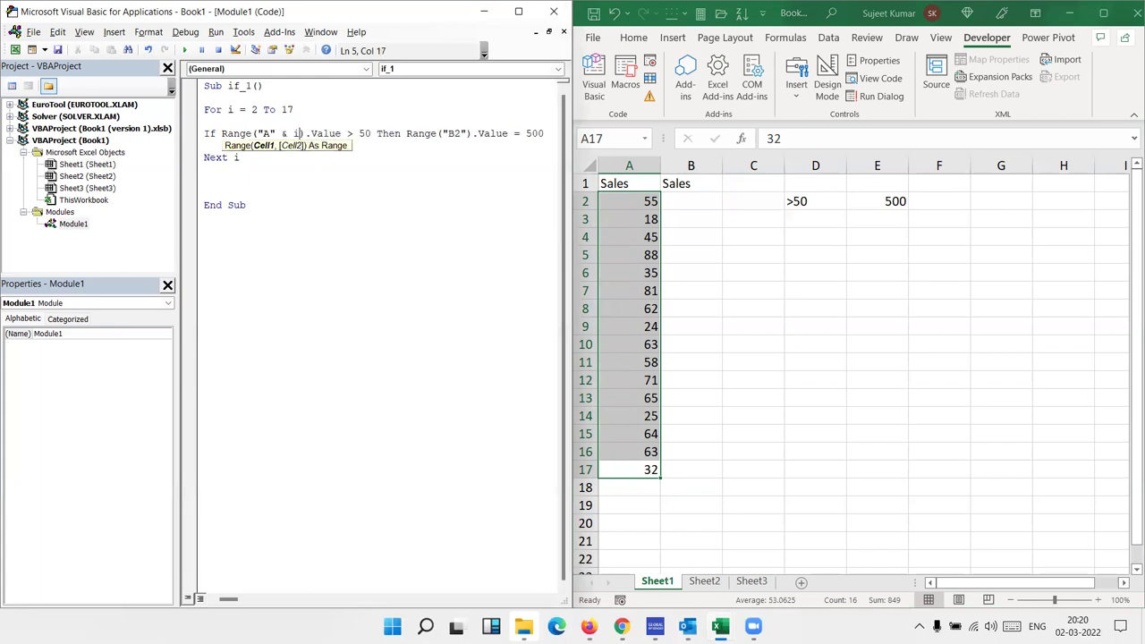
pyautogui.click(458, 133)
pyautogui.press('BackSpace')
pyautogui.press('Right')
pyautogui.write('& i')
pyautogui.click(359, 134)
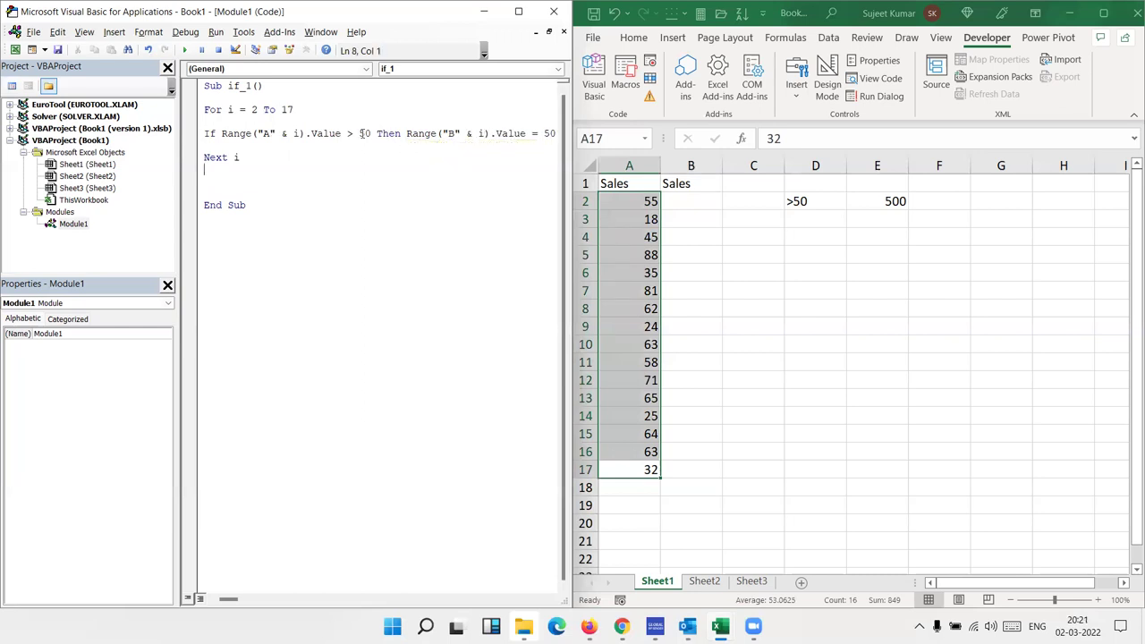
# - Step through if_1 with F8 while 500 fills into column B
pyautogui.press('F8')
pyautogui.press('F8')
pyautogui.press('F8')
pyautogui.moveTo(230, 112)
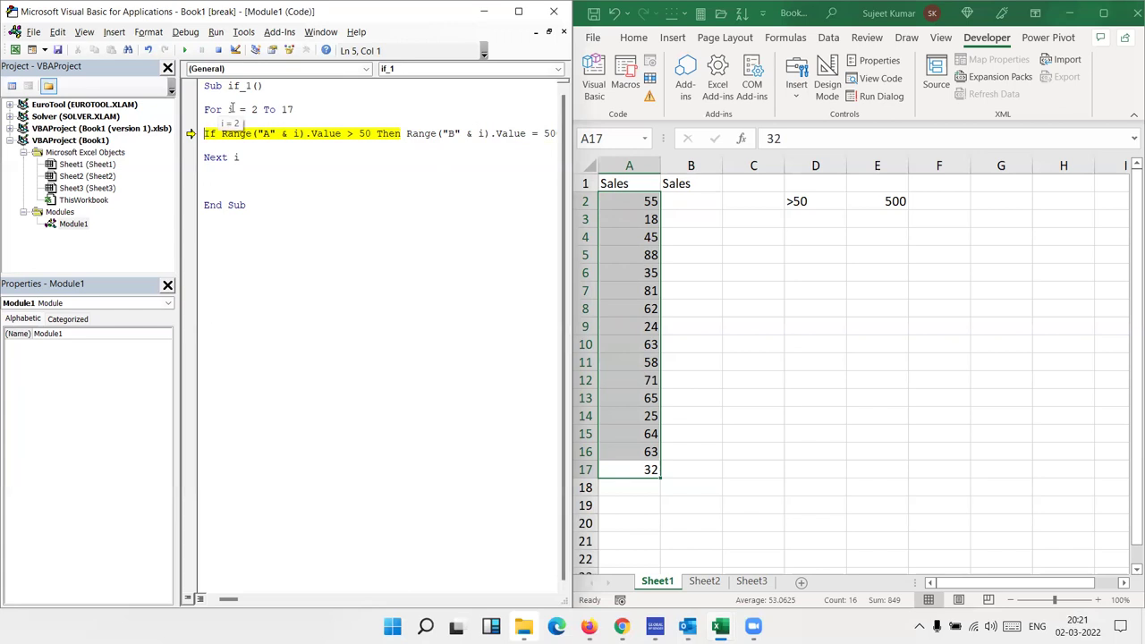
pyautogui.moveTo(296, 134)
pyautogui.moveTo(478, 135)
pyautogui.press('F8')
pyautogui.press('F8')
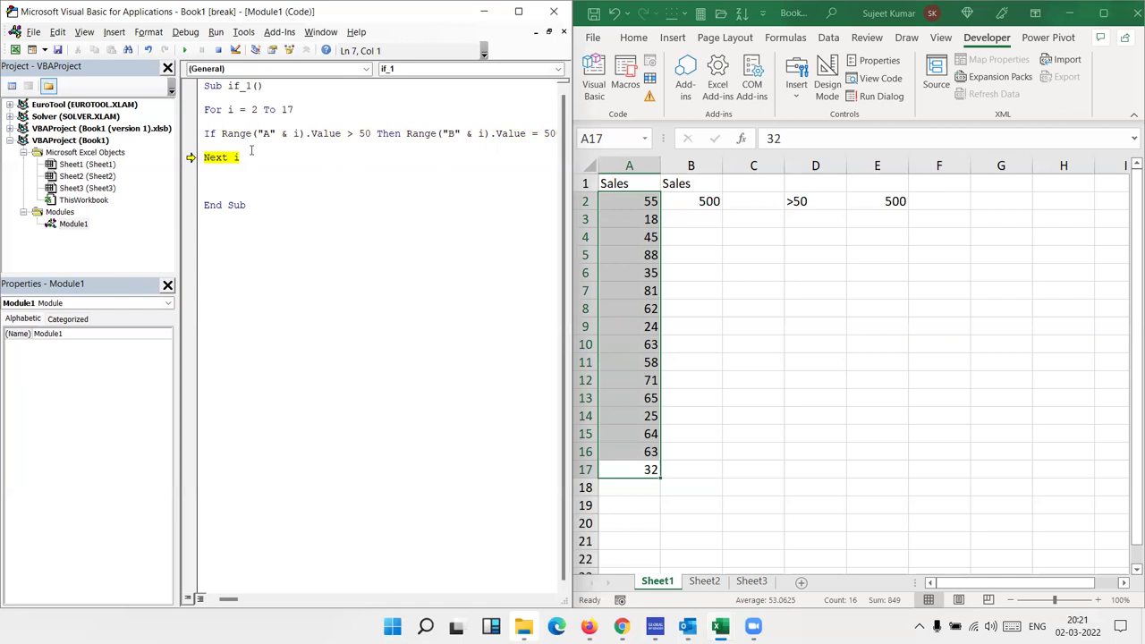
pyautogui.press('F8')
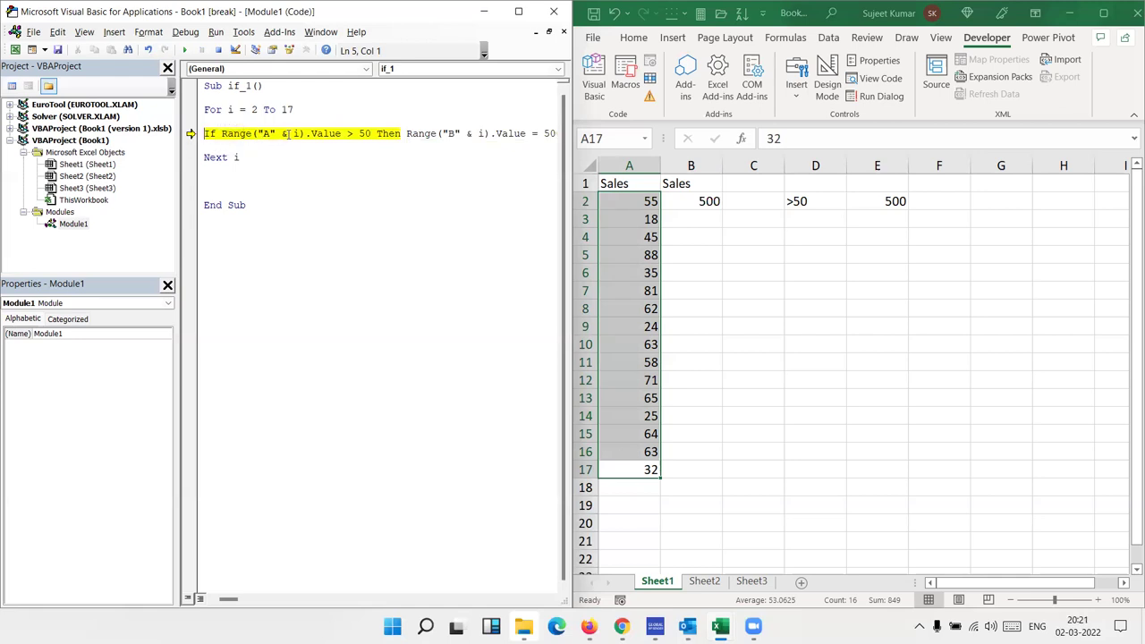
pyautogui.press('F8')
pyautogui.press('F8')
pyautogui.press('F8')
pyautogui.press('F8')
pyautogui.press('F8')
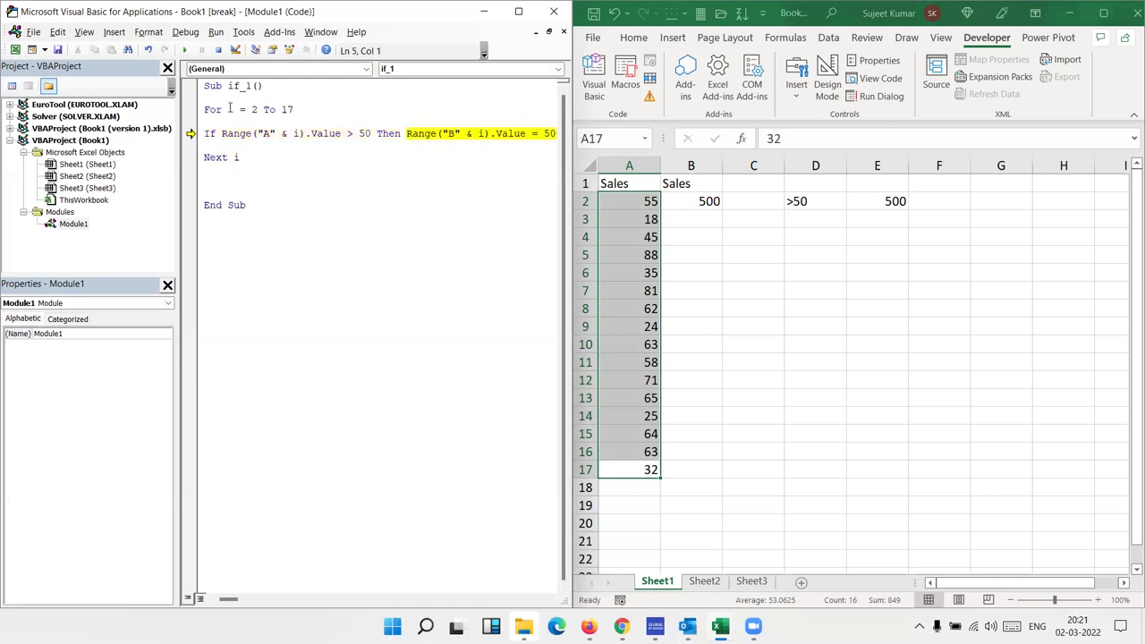
pyautogui.press('F8')
pyautogui.press('F8')
pyautogui.press('F8')
pyautogui.press('F8')
pyautogui.press('F8')
pyautogui.press('F8')
pyautogui.press('F8')
pyautogui.press('F8')
pyautogui.press('F8')
pyautogui.press('F8')
pyautogui.press('F8')
pyautogui.press('F8')
pyautogui.press('F8')
pyautogui.press('F8')
pyautogui.press('F8')
pyautogui.press('F8')
pyautogui.press('F8')
pyautogui.press('F8')
pyautogui.press('F8')
pyautogui.press('F8')
pyautogui.press('F8')
pyautogui.press('F8')
pyautogui.press('F8')
pyautogui.press('F8')
pyautogui.press('F8')
pyautogui.press('F8')
pyautogui.press('F8')
pyautogui.press('F8')
pyautogui.press('F8')
pyautogui.press('F8')
pyautogui.press('F8')
pyautogui.press('F8')
pyautogui.press('F8')
pyautogui.press('F8')
pyautogui.press('F8')
pyautogui.press('F8')
pyautogui.press('F8')
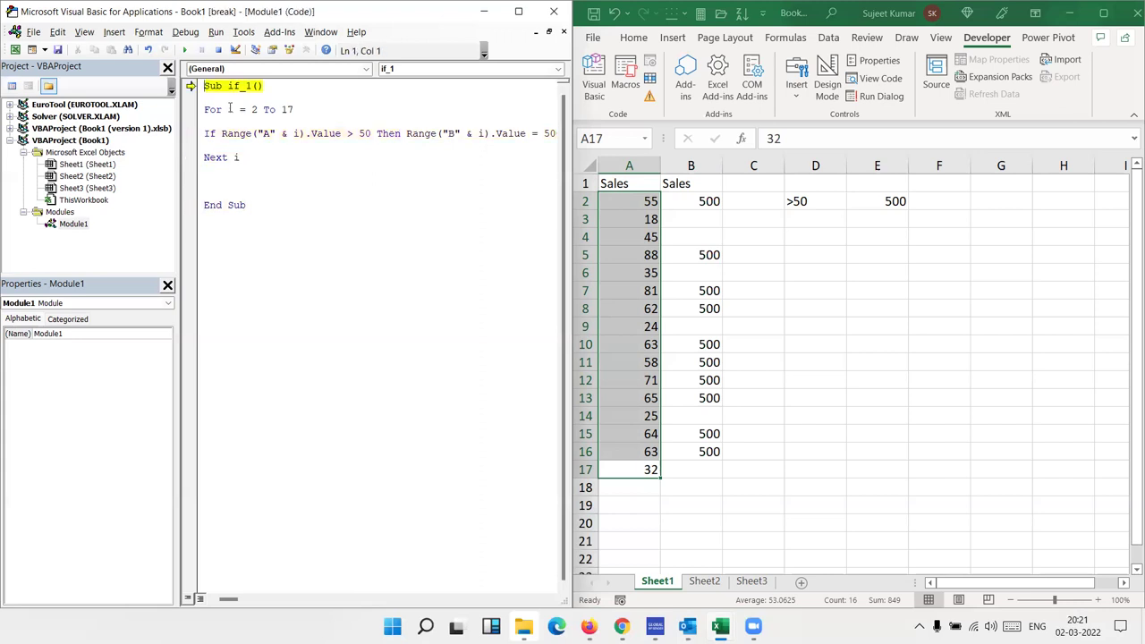
# - Reset the paused macro to end break mode
pyautogui.click(246, 120)
pyautogui.click(222, 51)
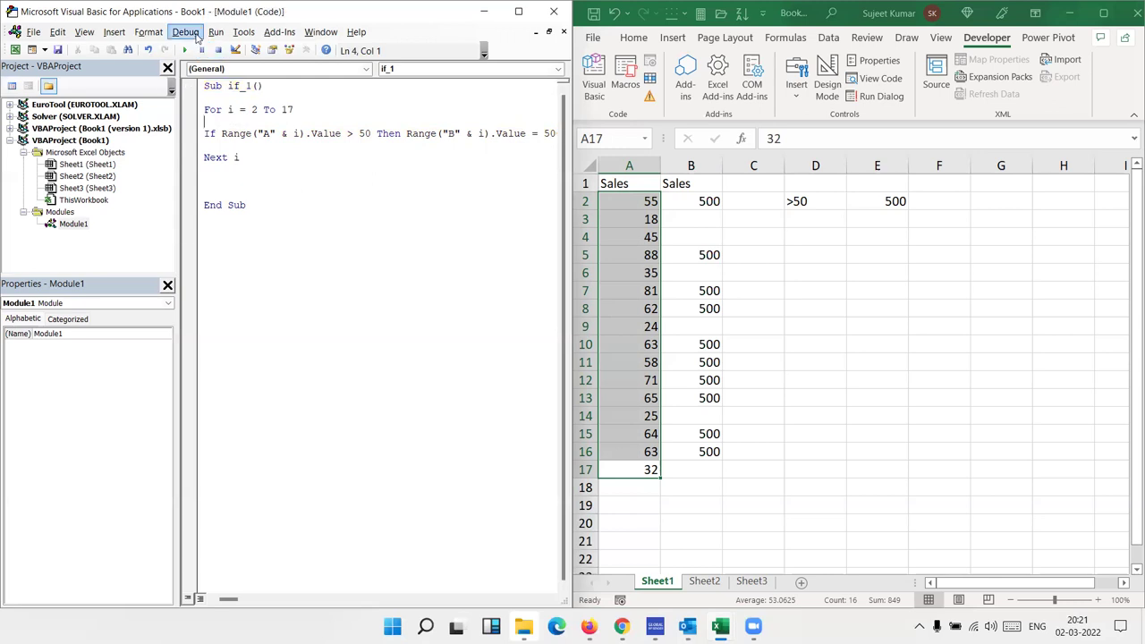
pyautogui.click(185, 31)
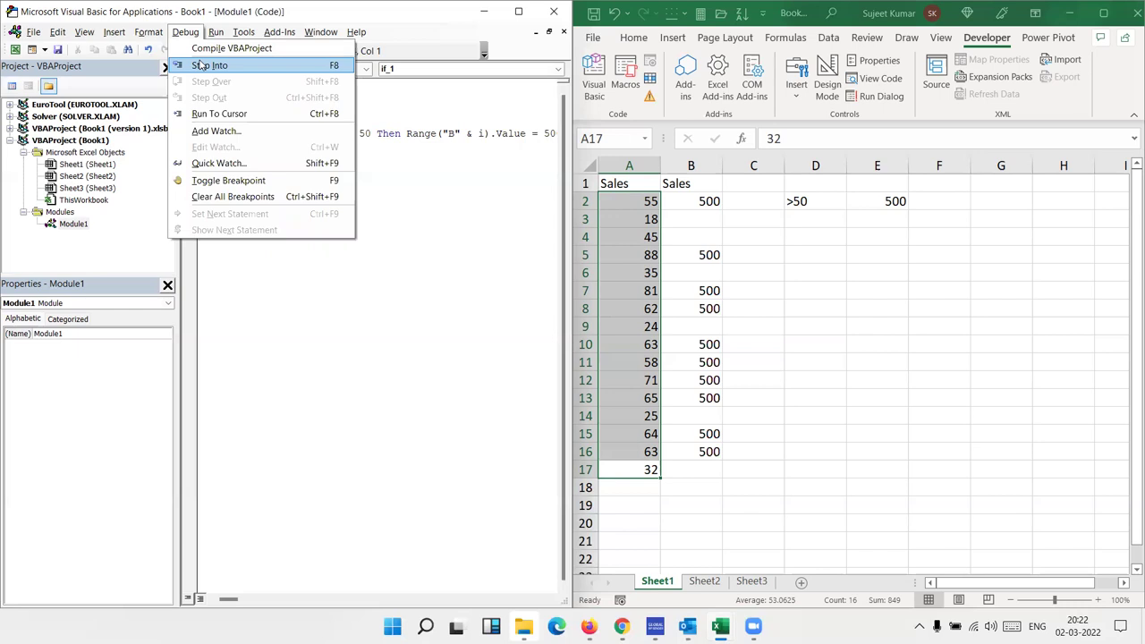
pyautogui.press('Escape')
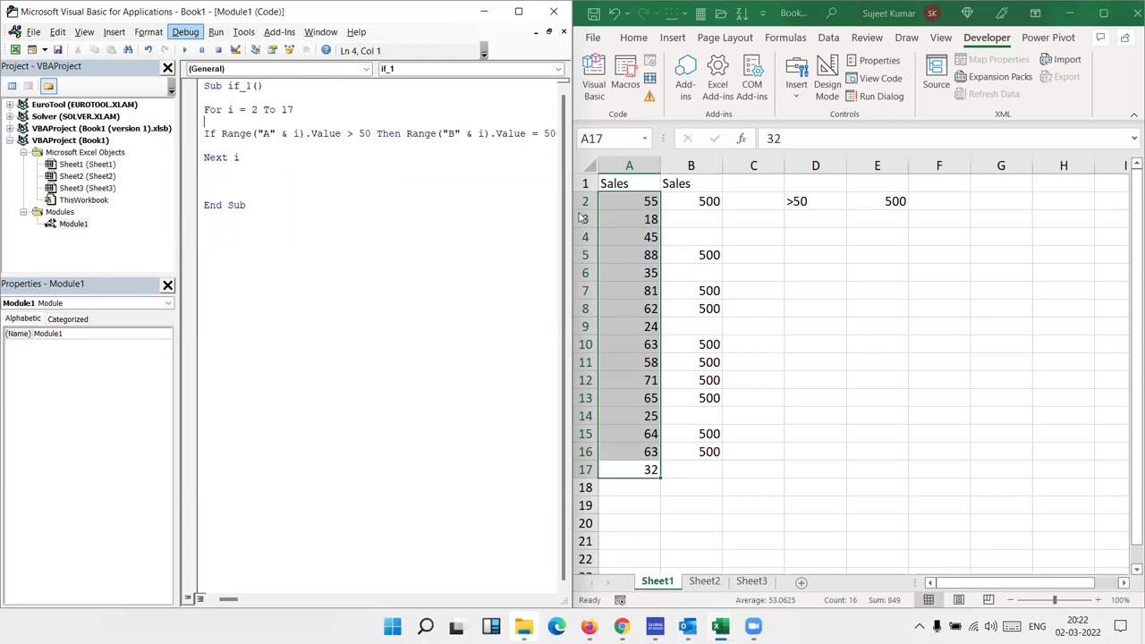
# - Clear B2:B17 and rerun if_1 in one go to refill the 500 values
pyautogui.moveTo(576, 210); pyautogui.dragTo(618, 210)
pyautogui.click(744, 465)
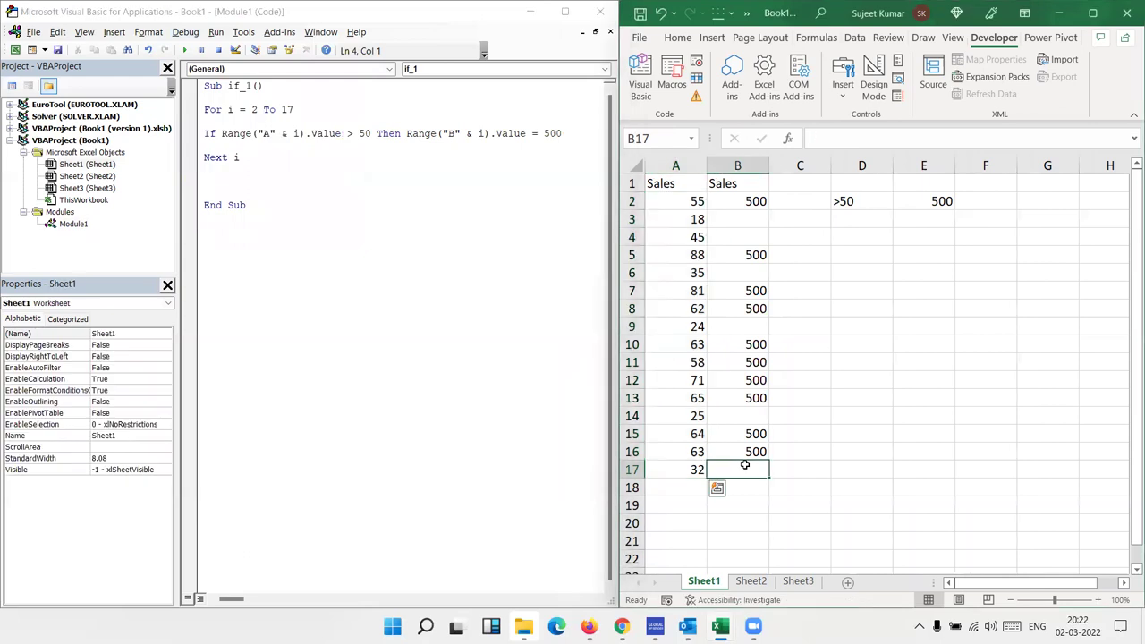
pyautogui.moveTo(745, 465); pyautogui.dragTo(743, 201)
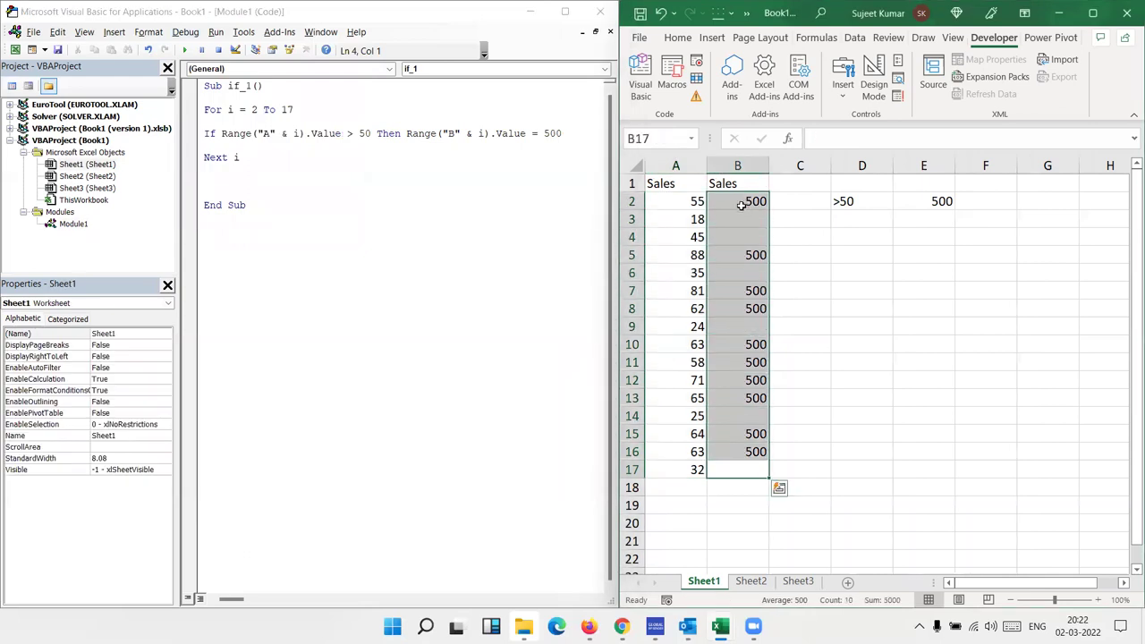
pyautogui.press('Delete')
pyautogui.click(301, 158)
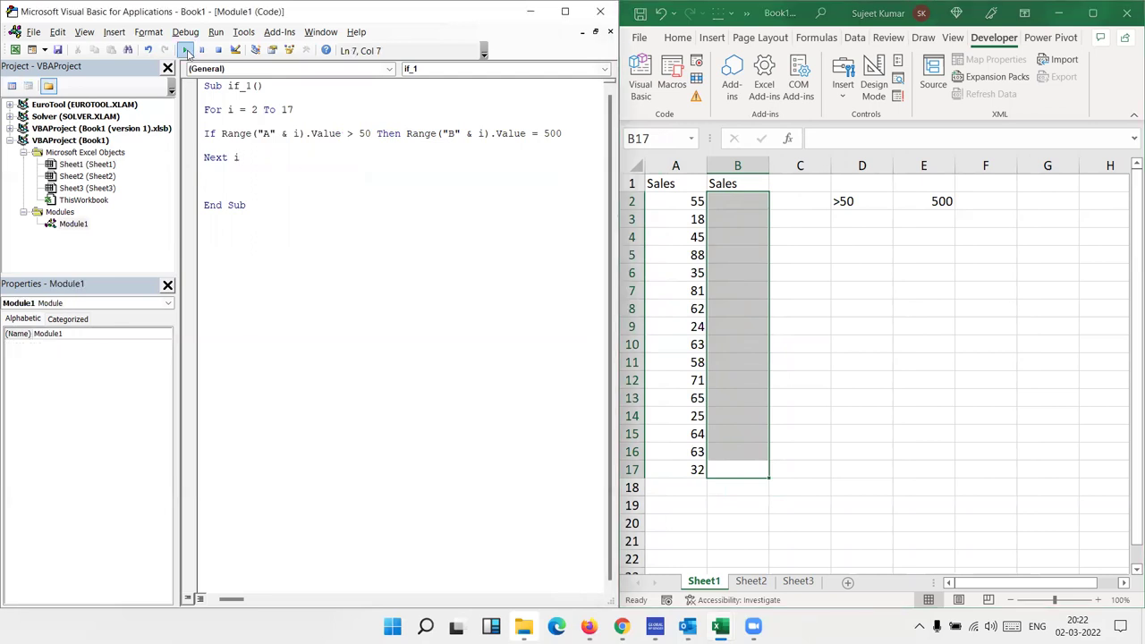
pyautogui.click(186, 51)
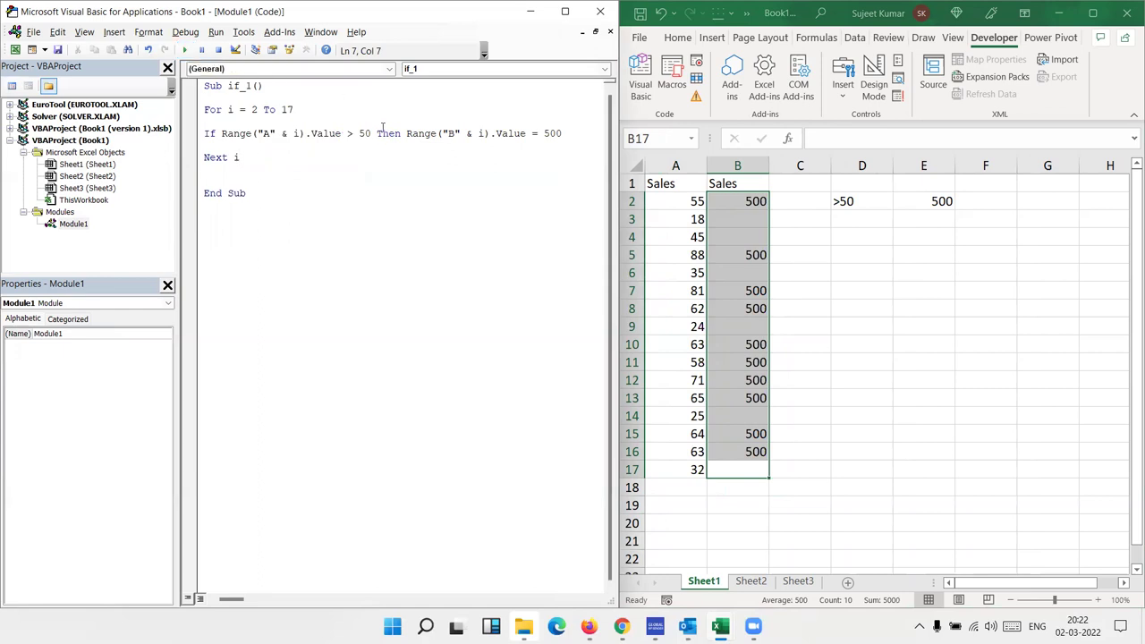
pyautogui.click(749, 275)
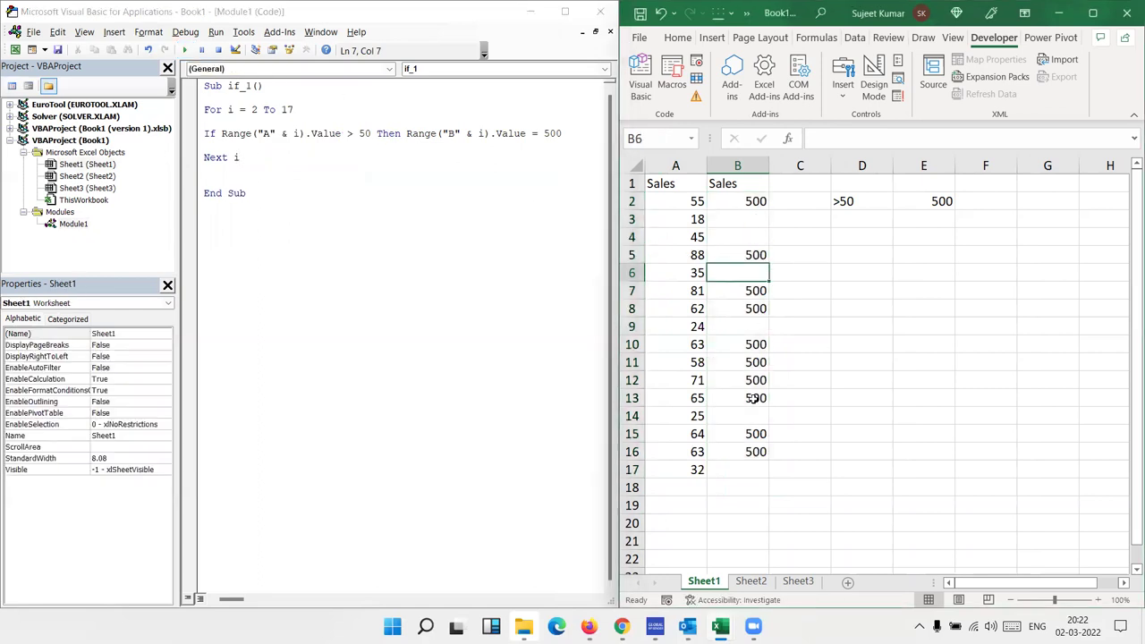
pyautogui.moveTo(755, 466); pyautogui.dragTo(729, 198)
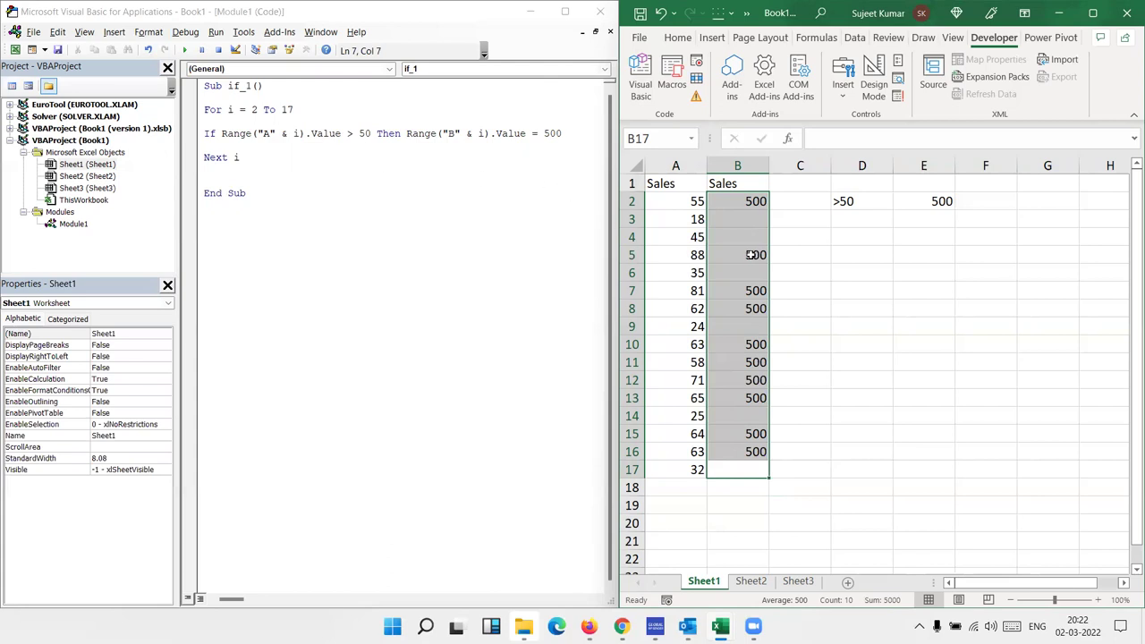
pyautogui.click(686, 219)
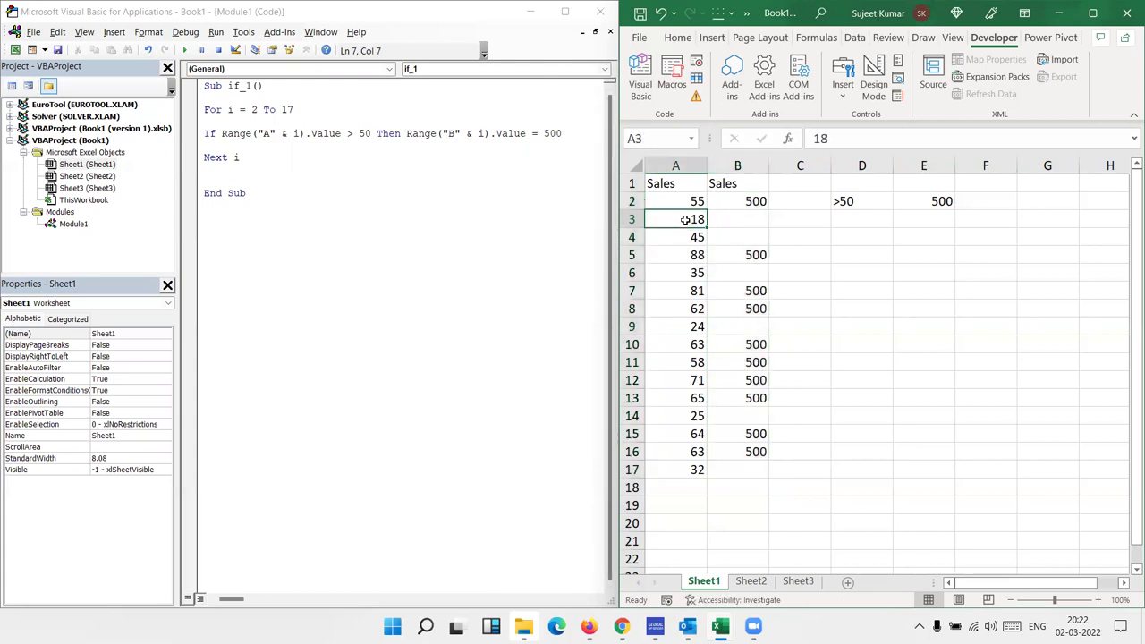
pyautogui.click(746, 221)
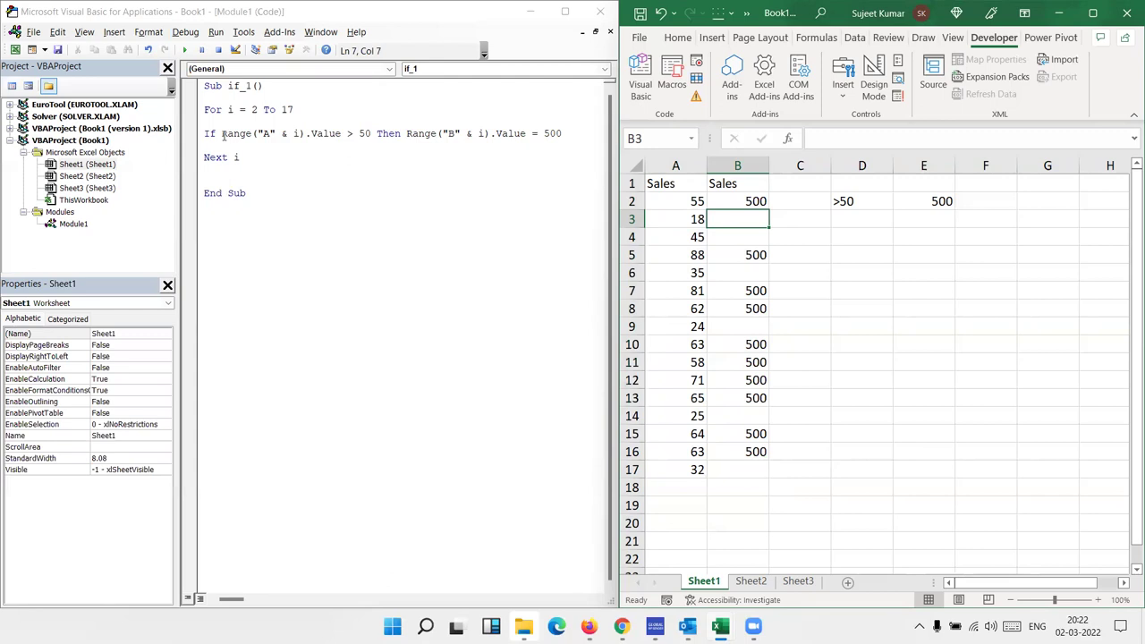
pyautogui.moveTo(221, 133); pyautogui.dragTo(369, 133)
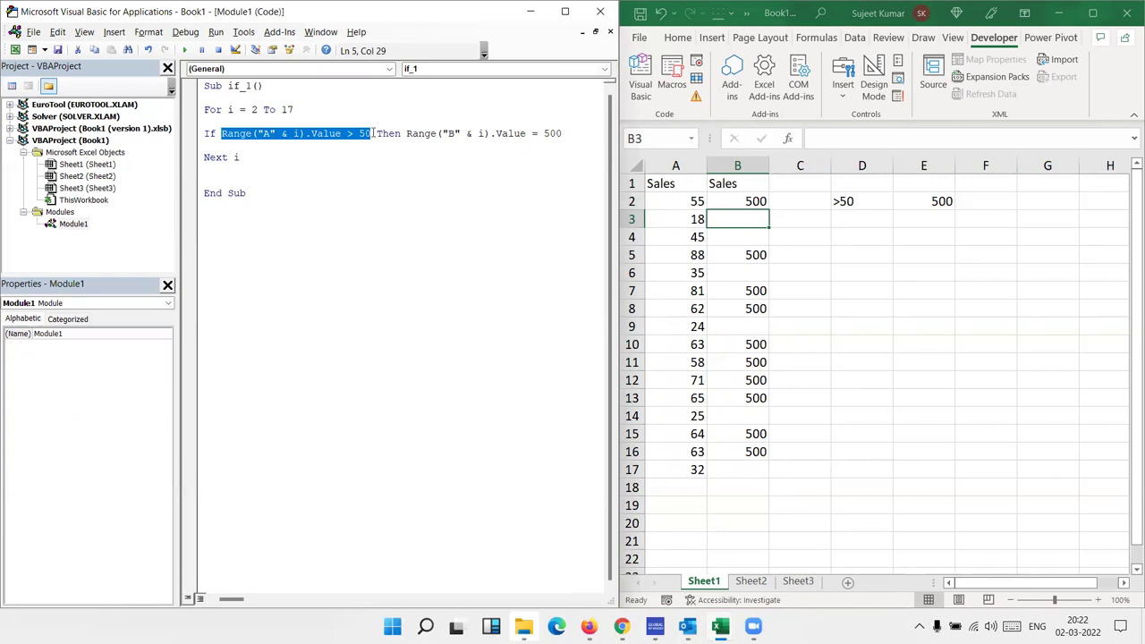
pyautogui.click(489, 133)
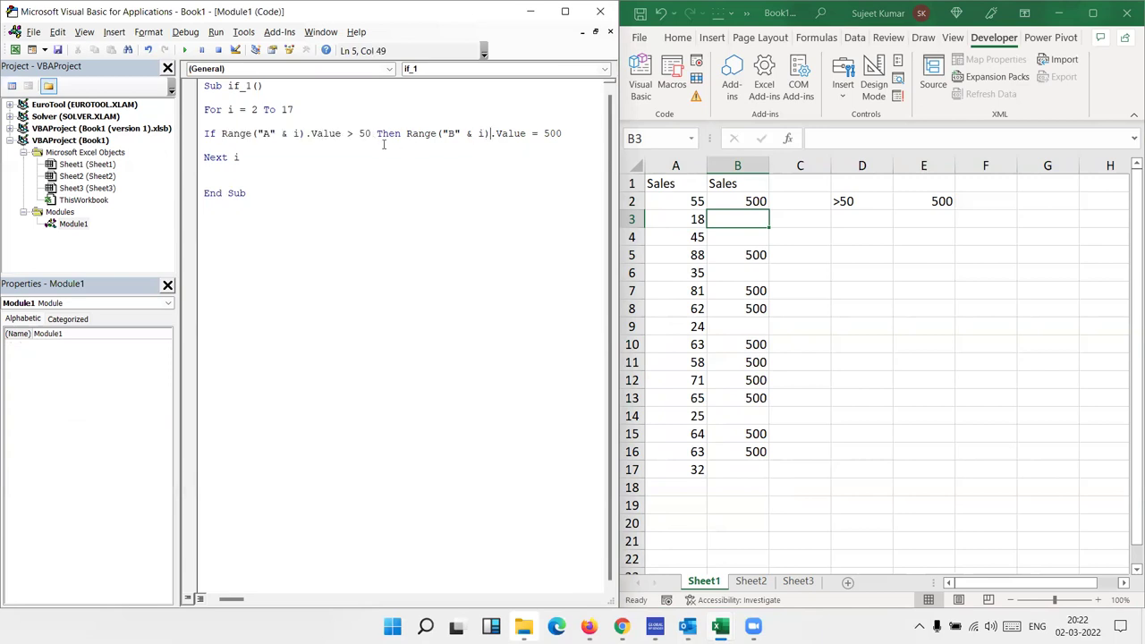
pyautogui.click(840, 220)
# - Note the second rule by entering <50 in D3 and 50 in E3
pyautogui.write('<50')
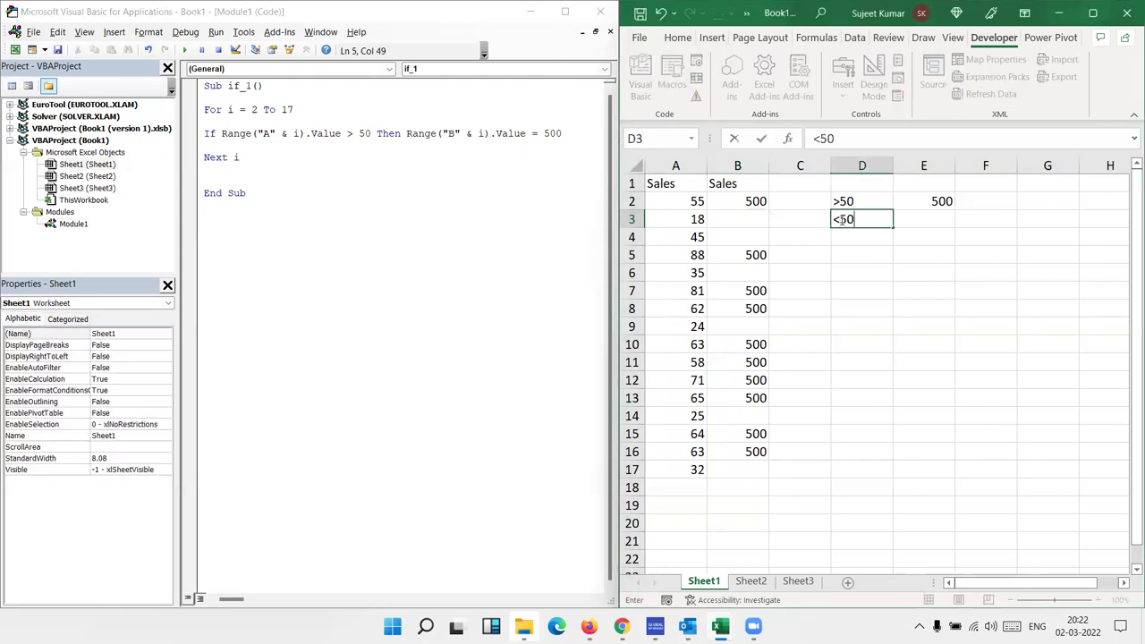
pyautogui.press('Tab')
pyautogui.write('50')
pyautogui.press('Return')
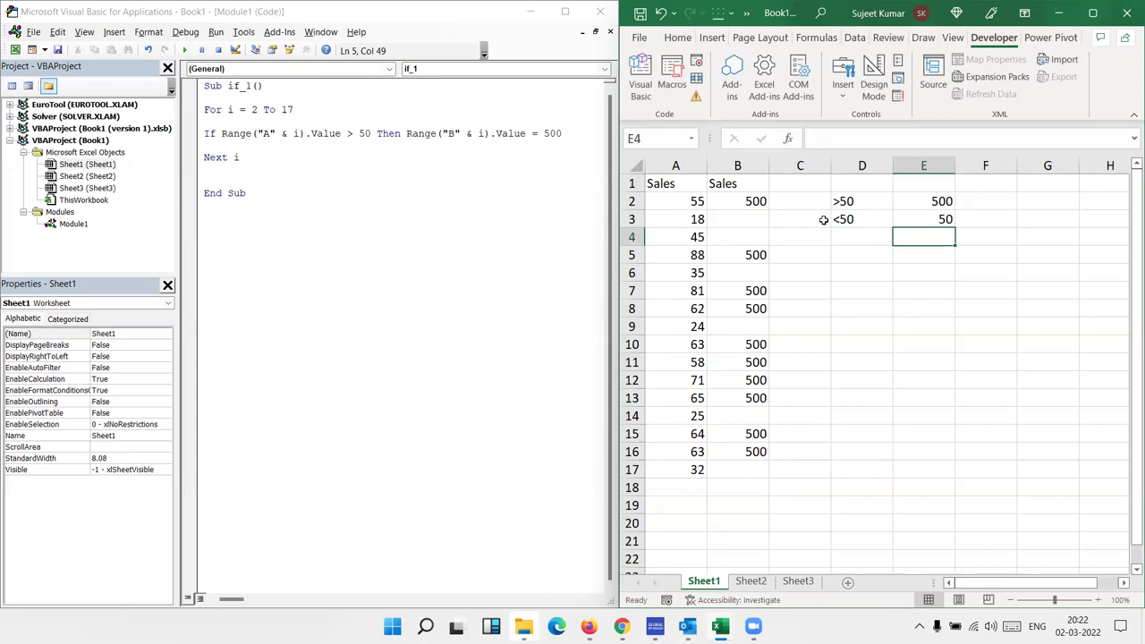
# - Copy the whole macro and paste a second copy below it
pyautogui.click(268, 197)
pyautogui.hotkey('ctrl', 'a')
pyautogui.hotkey('ctrl', 'c')
pyautogui.click(224, 228)
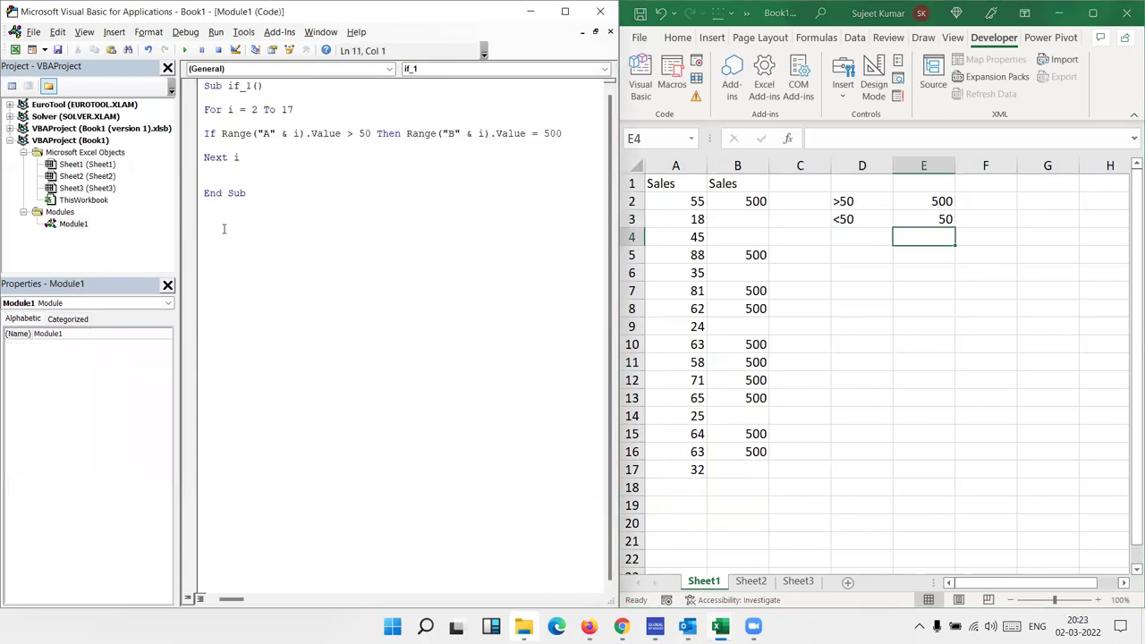
pyautogui.hotkey('ctrl', 'v')
# - In the copy, move the Then action to its own line and add an Else line
pyautogui.click(406, 251)
pyautogui.press('Return')
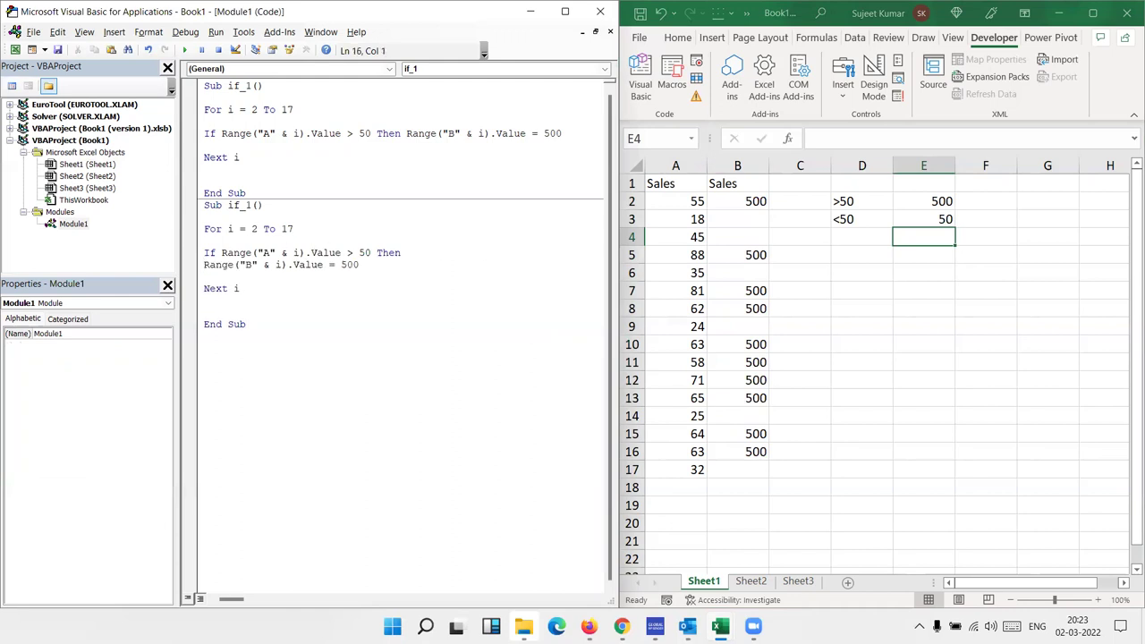
pyautogui.press('Down')
pyautogui.press('Return')
pyautogui.press('Return')
pyautogui.press('Return')
pyautogui.press('Up')
pyautogui.press('Up')
pyautogui.press('Up')
pyautogui.write('else\\')
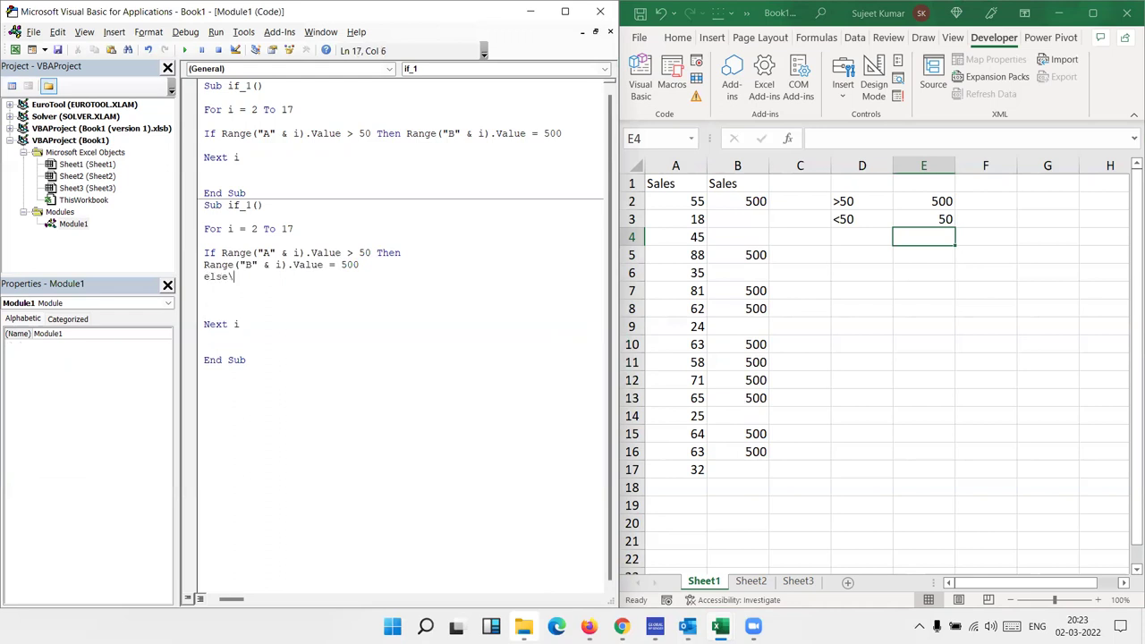
pyautogui.press('BackSpace')
pyautogui.press('Return')
# - Under Else, write 50 to column B, then close the block with End If
pyautogui.hotkey('shift', 'Down')
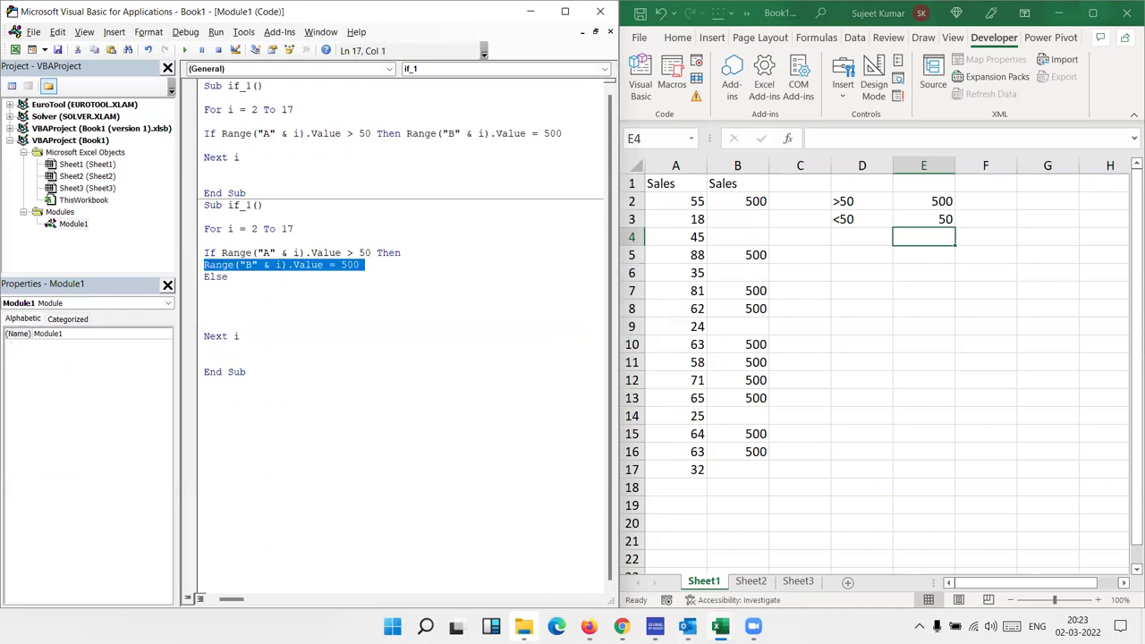
pyautogui.hotkey('ctrl', 'c')
pyautogui.press('Down')
pyautogui.hotkey('ctrl', 'v')
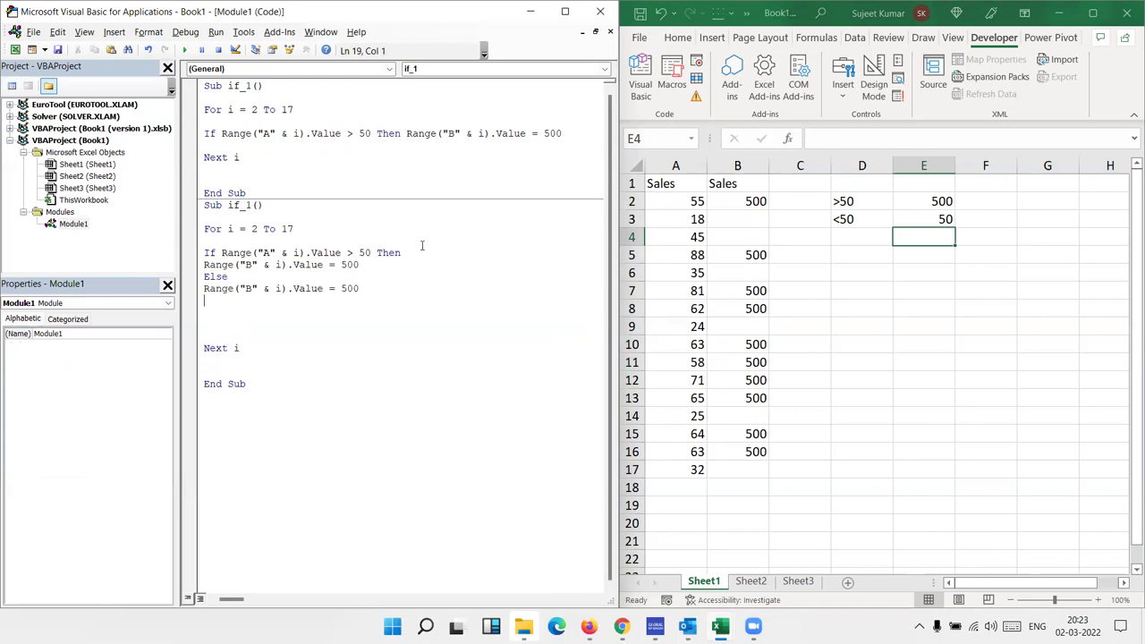
pyautogui.click(370, 288)
pyautogui.press('BackSpace')
pyautogui.press('Return')
pyautogui.write('end ')
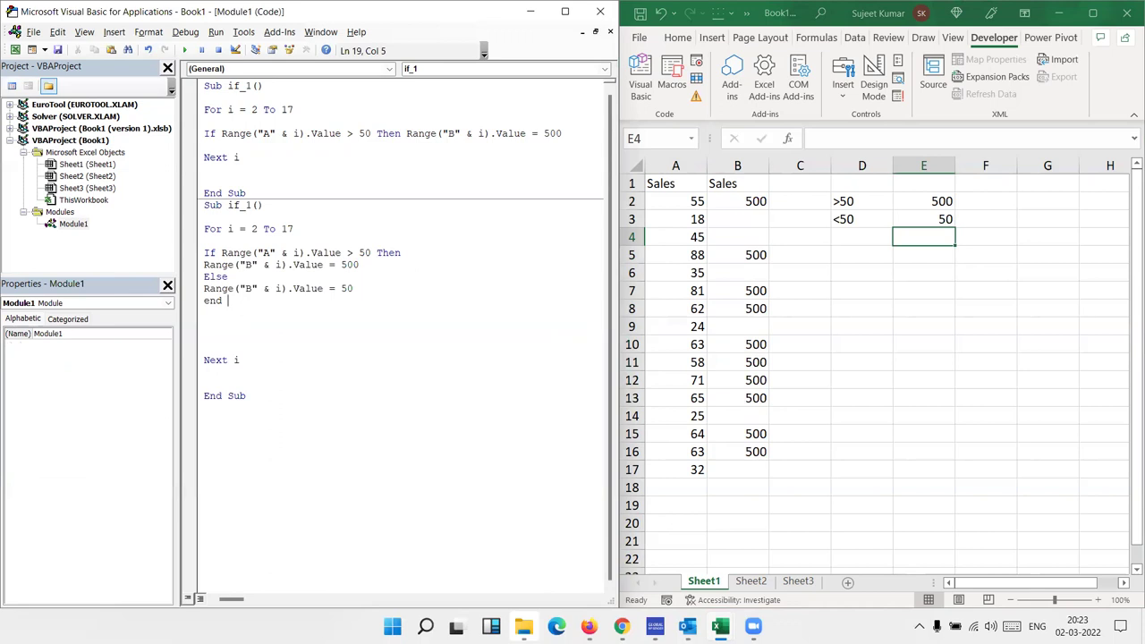
pyautogui.write('if')
pyautogui.press('Up')
pyautogui.click(193, 134)
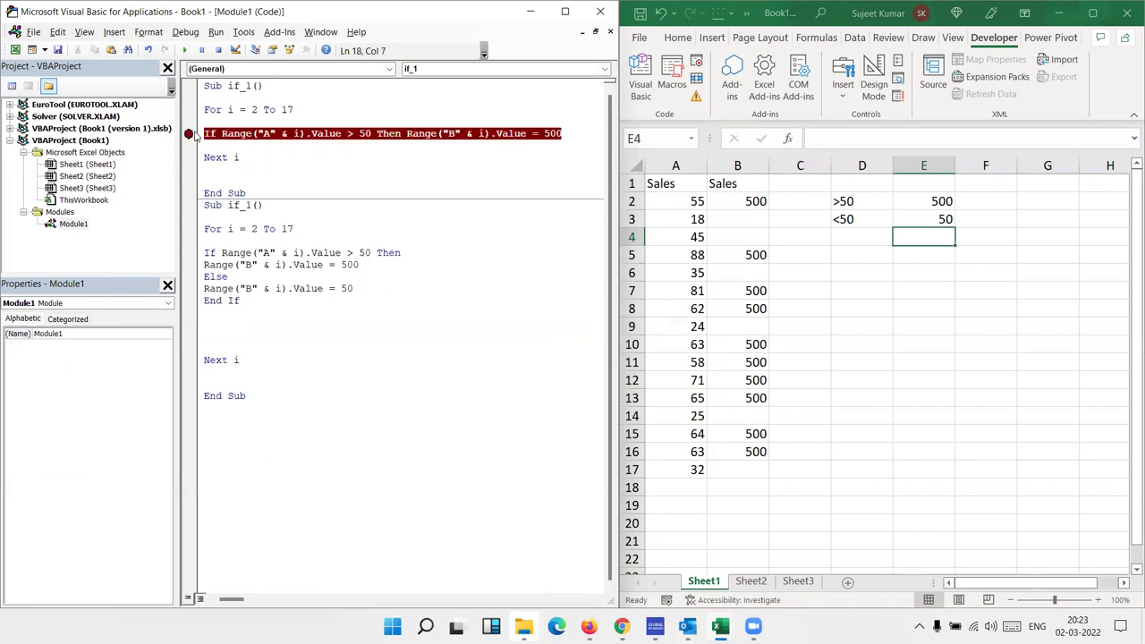
# - Remove the breakpoint from the first macro's If line and review the copied code
pyautogui.click(272, 136)
pyautogui.click(459, 131)
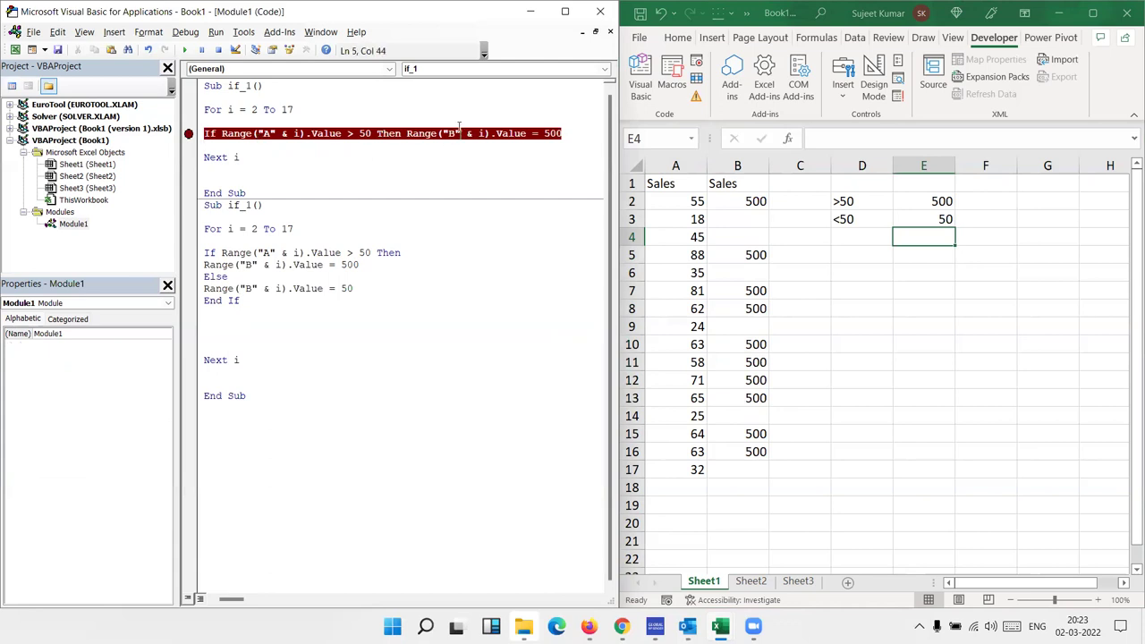
pyautogui.click(188, 135)
pyautogui.click(407, 133)
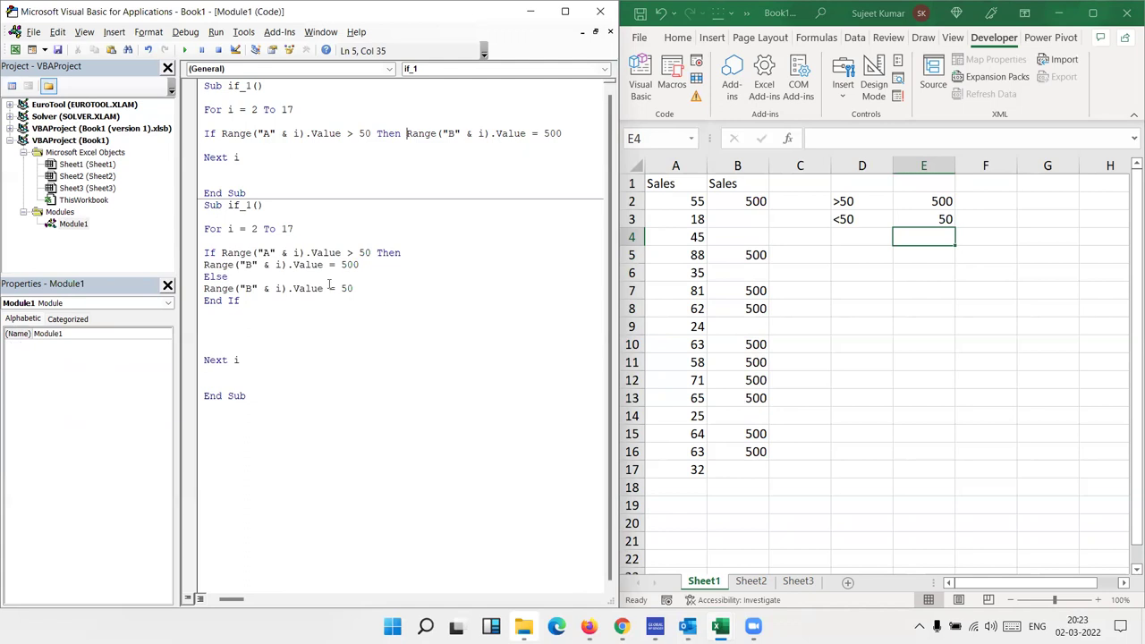
pyautogui.click(360, 265)
pyautogui.doubleClick(208, 253)
pyautogui.doubleClick(233, 300)
pyautogui.click(234, 314)
# - Fix the ambiguous name error by renaming the copied macro to if_2
pyautogui.click(185, 51)
pyautogui.click(566, 374)
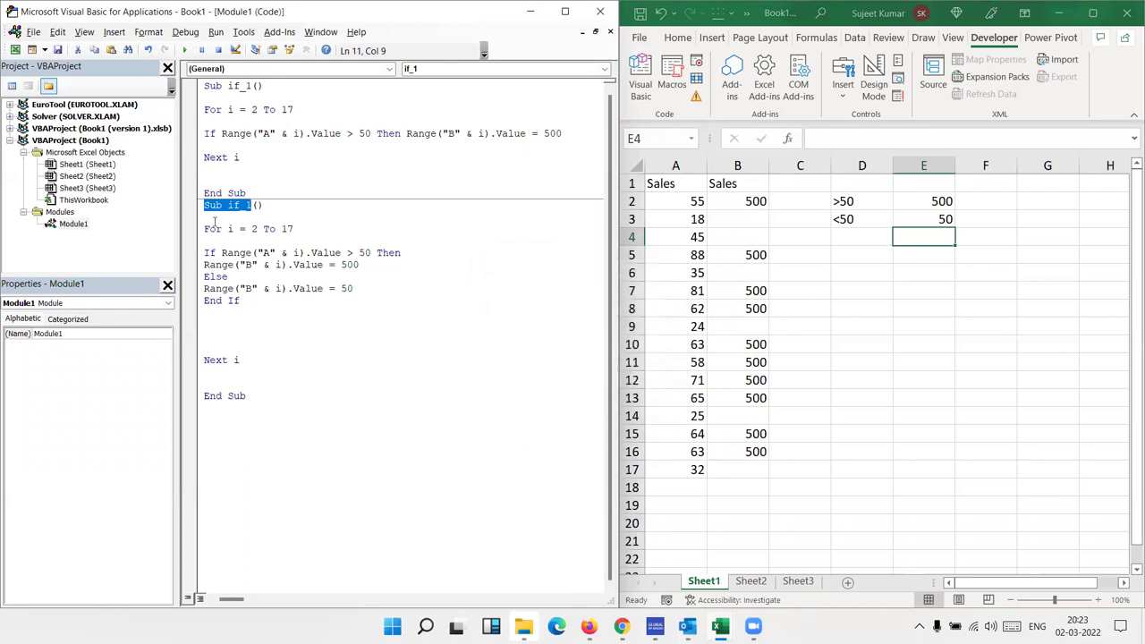
pyautogui.click(251, 205)
pyautogui.press('BackSpace')
pyautogui.write('2')
# - Run if_2 and confirm column B shows 50 beside sales under 50
pyautogui.click(305, 253)
pyautogui.click(185, 51)
pyautogui.click(748, 207)
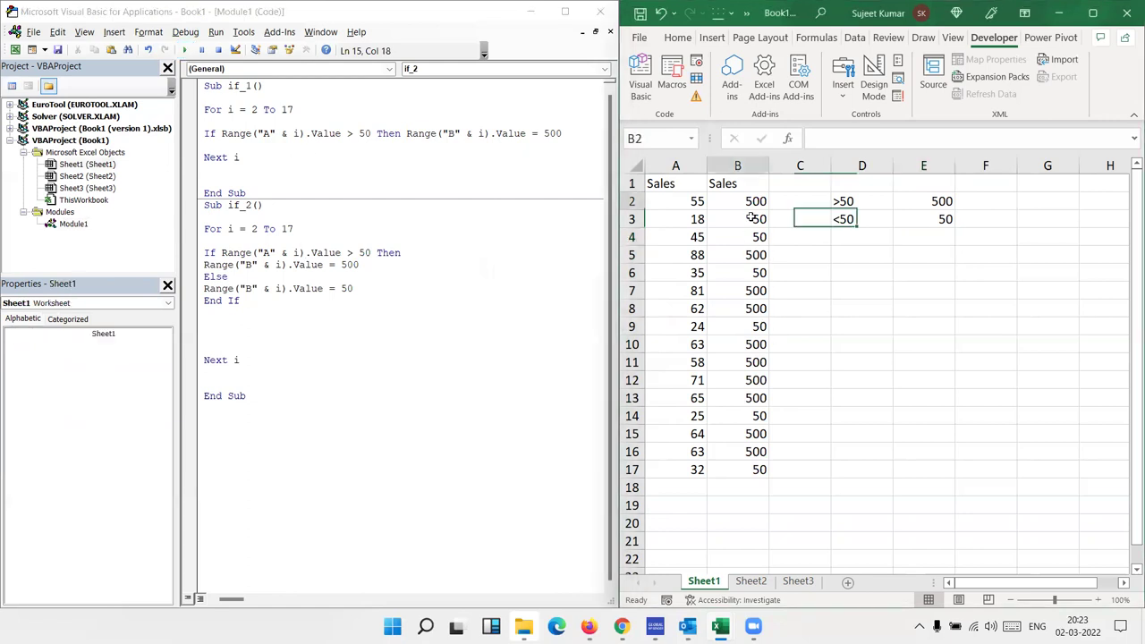
pyautogui.click(743, 237)
pyautogui.click(733, 324)
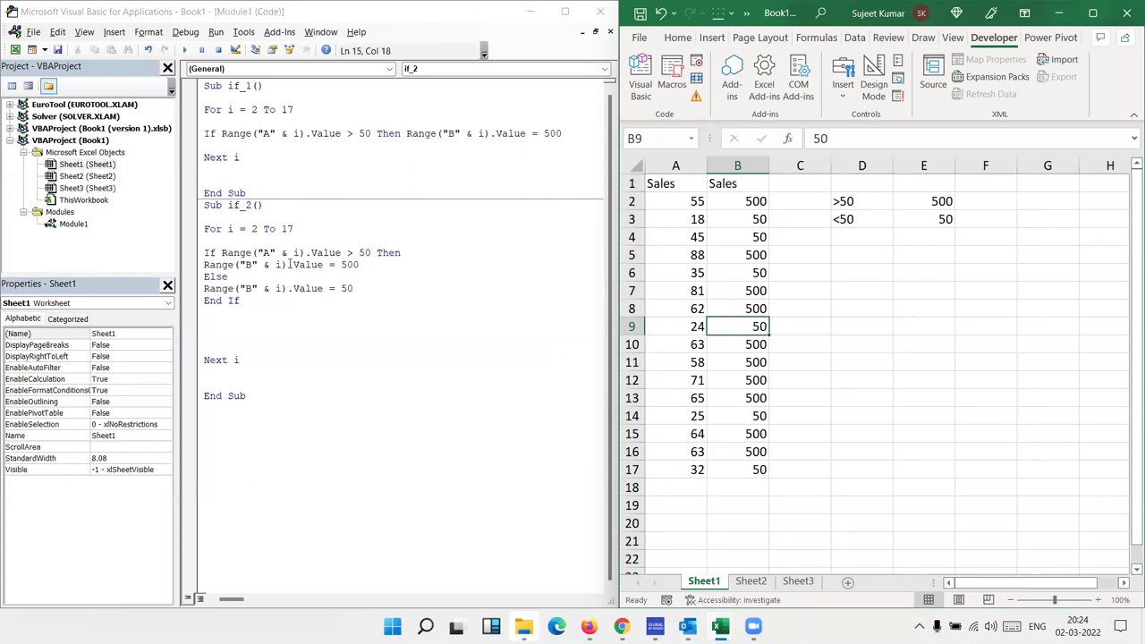
pyautogui.click(289, 263)
pyautogui.moveTo(355, 288)
pyautogui.mouseDown()
pyautogui.moveTo(181, 270)
pyautogui.moveTo(167, 291)
pyautogui.mouseUp()
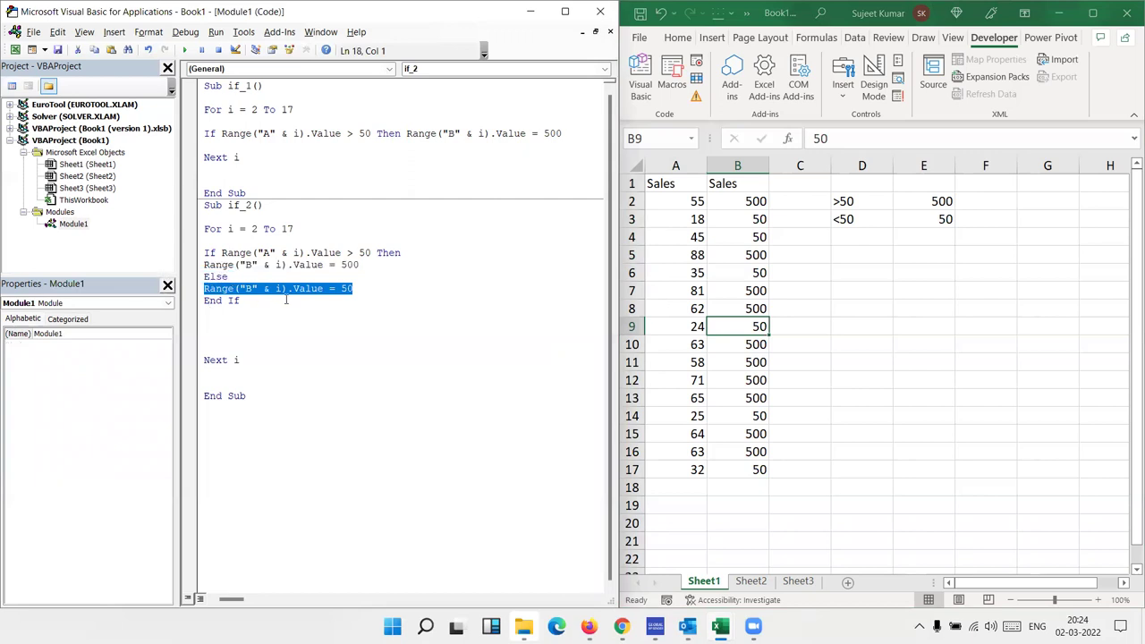
pyautogui.moveTo(286, 300)
pyautogui.mouseDown()
pyautogui.moveTo(187, 294)
pyautogui.moveTo(197, 283)
pyautogui.mouseUp()
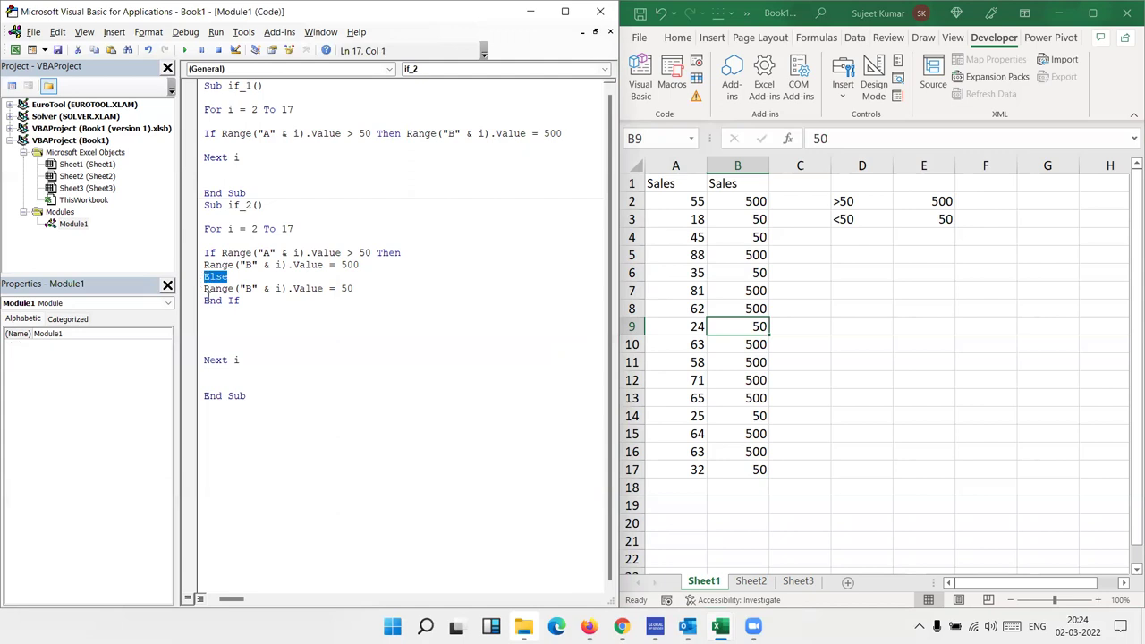
pyautogui.click(876, 254)
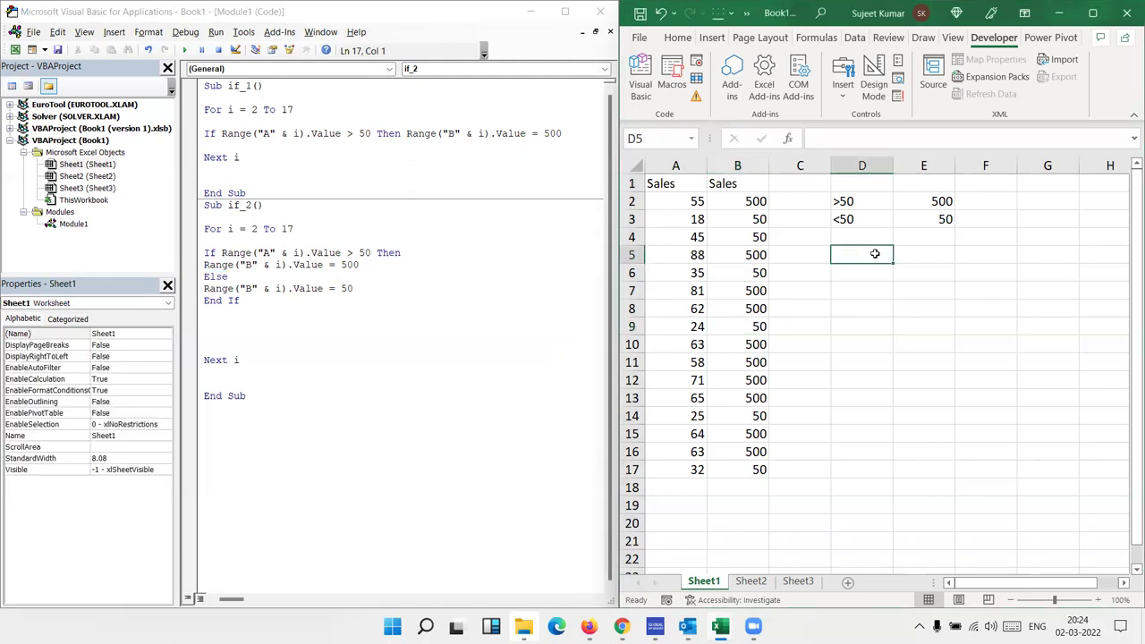
pyautogui.write('=if')
pyautogui.press('Tab')
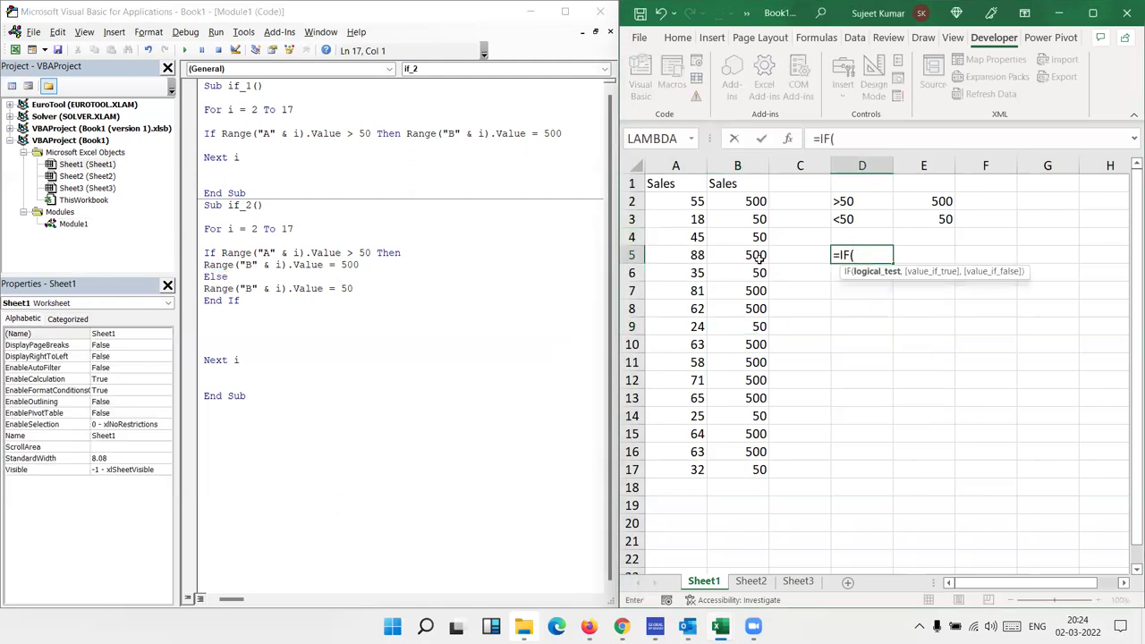
pyautogui.click(701, 255)
pyautogui.write('>50')
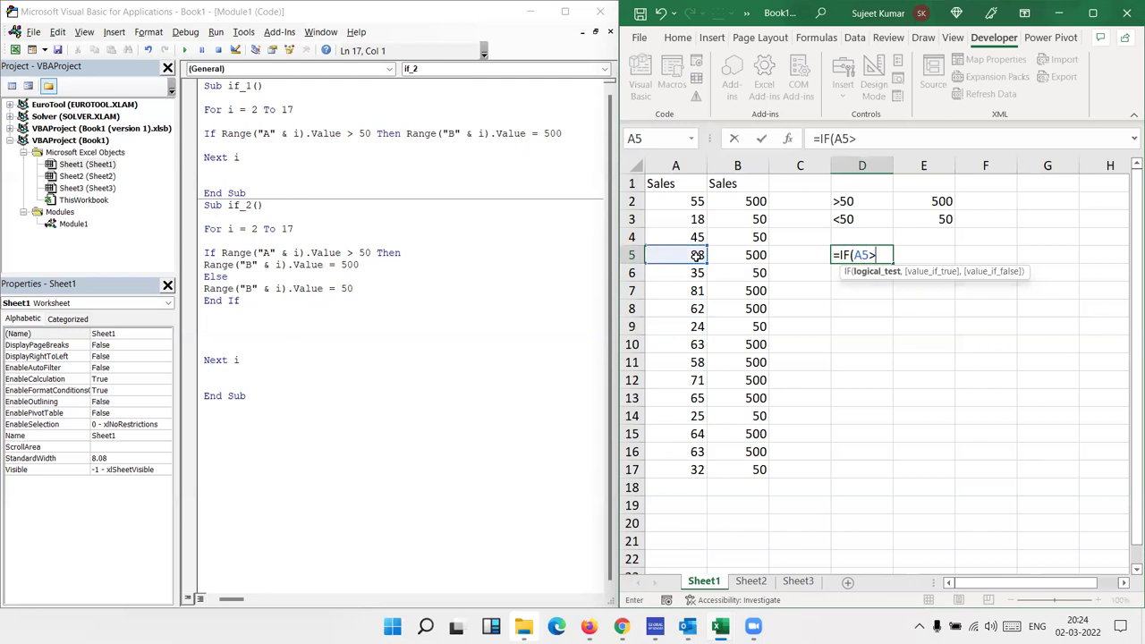
pyautogui.write(',')
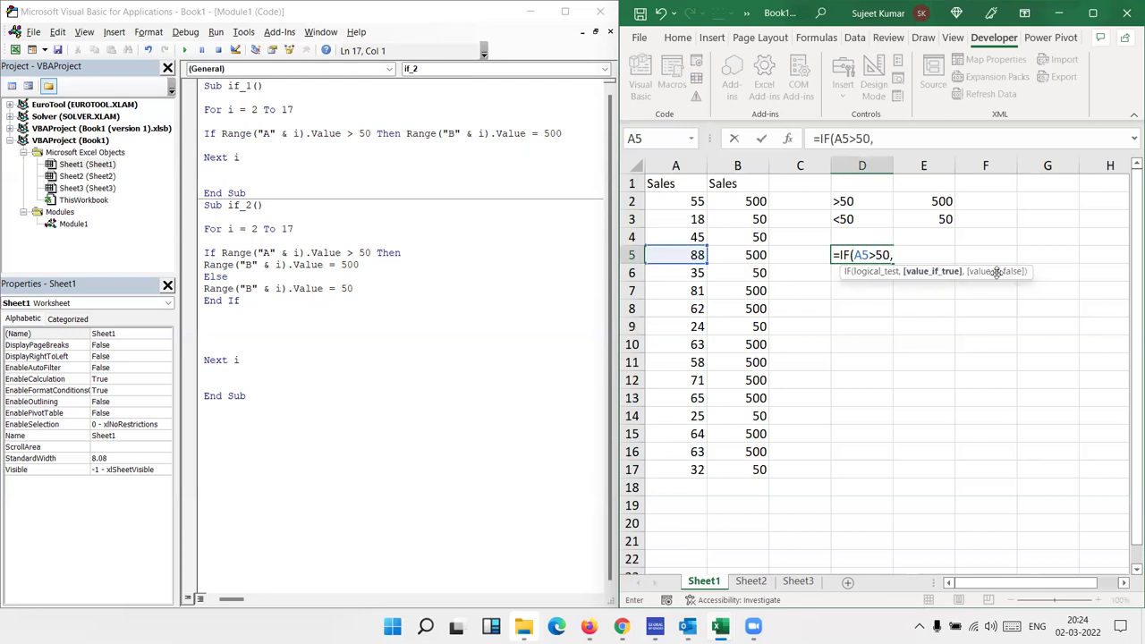
pyautogui.press('Escape')
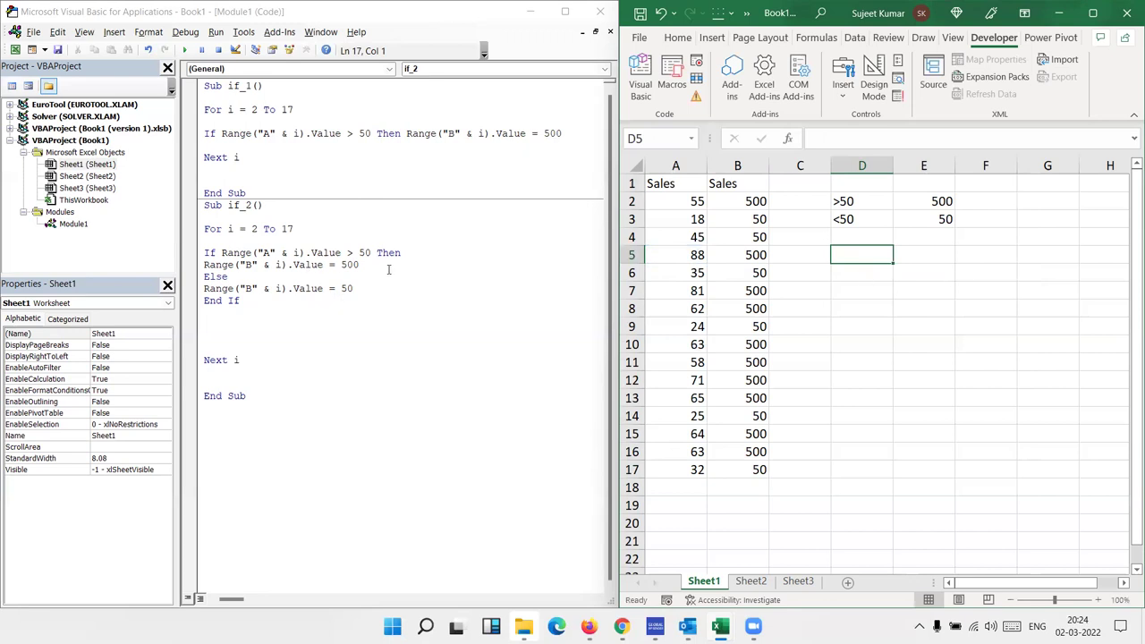
pyautogui.moveTo(389, 269); pyautogui.dragTo(204, 265)
pyautogui.moveTo(353, 288)
pyautogui.mouseDown()
pyautogui.moveTo(204, 288)
pyautogui.moveTo(205, 277)
pyautogui.mouseUp()
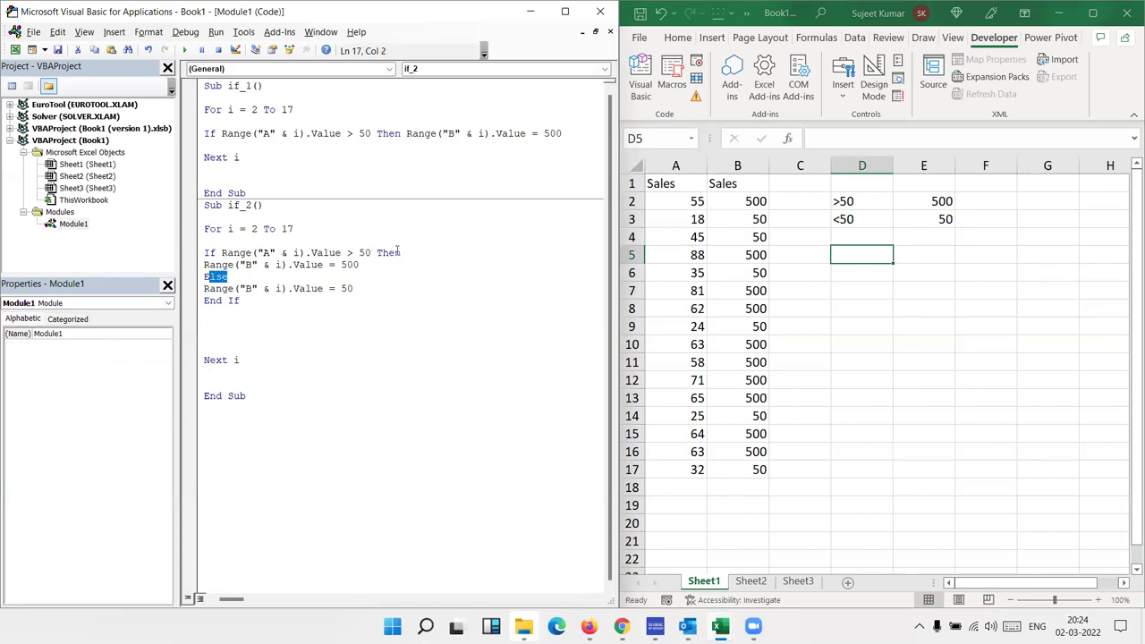
pyautogui.click(364, 265)
pyautogui.press('Down')
pyautogui.click(275, 302)
pyautogui.moveTo(273, 253); pyautogui.dragTo(204, 251)
pyautogui.click(340, 265)
# - Duplicate the if_2 macro below itself and rename the copy to if_3
pyautogui.moveTo(276, 399); pyautogui.dragTo(204, 205)
pyautogui.hotkey('ctrl', 'c')
pyautogui.click(233, 424)
pyautogui.hotkey('ctrl', 'v')
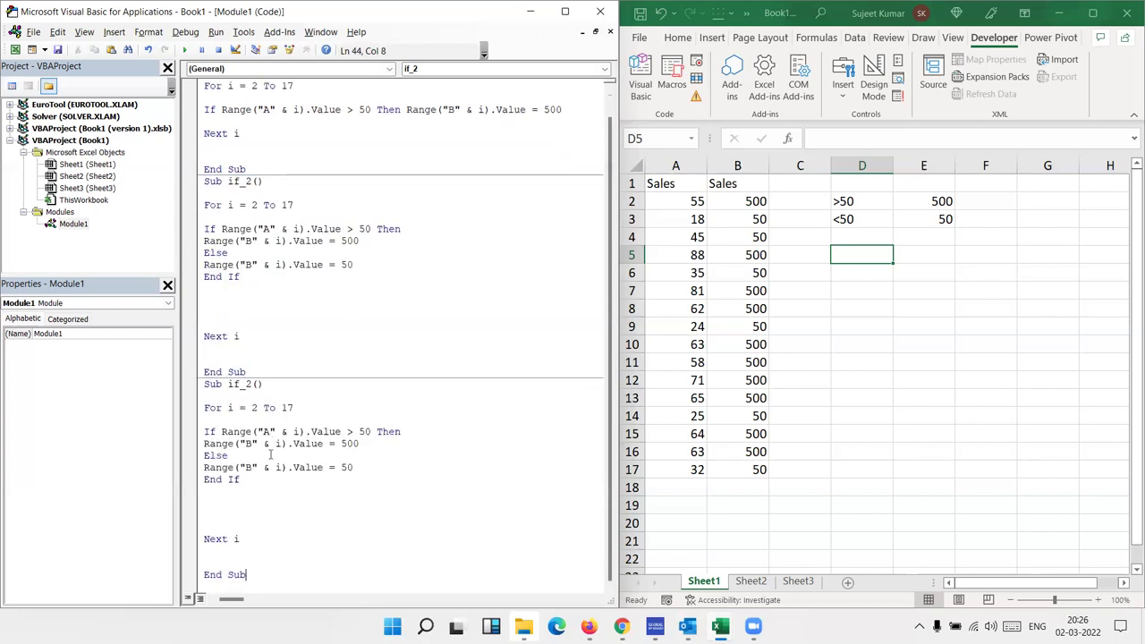
pyautogui.click(252, 481)
pyautogui.click(690, 218)
pyautogui.click(691, 218)
pyautogui.click(252, 384)
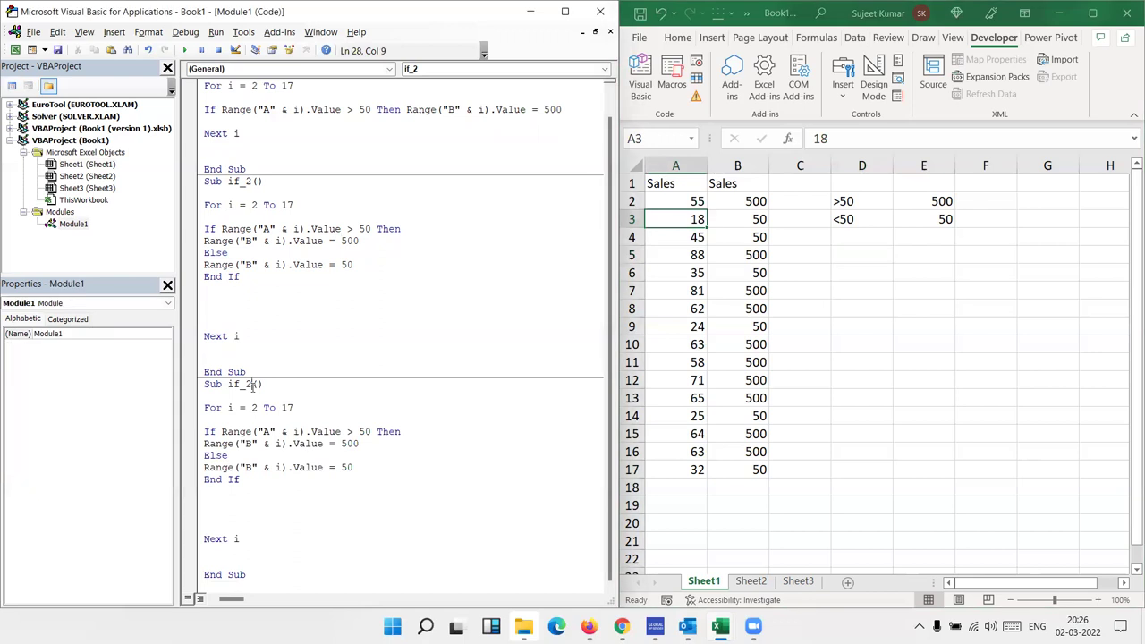
pyautogui.press('BackSpace')
pyautogui.write('3')
# - Add the line Range("B" & i).Interior.Color = vbRed above Else in if_3
pyautogui.click(205, 455)
pyautogui.press('Return')
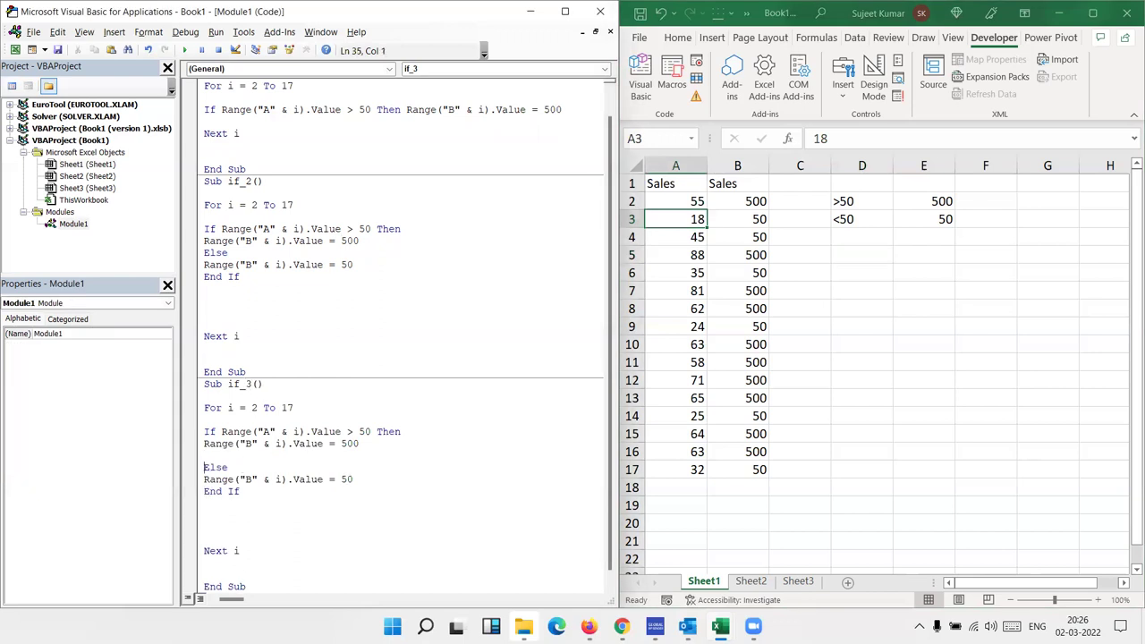
pyautogui.press('Up')
pyautogui.write('range')
pyautogui.write('("B"')
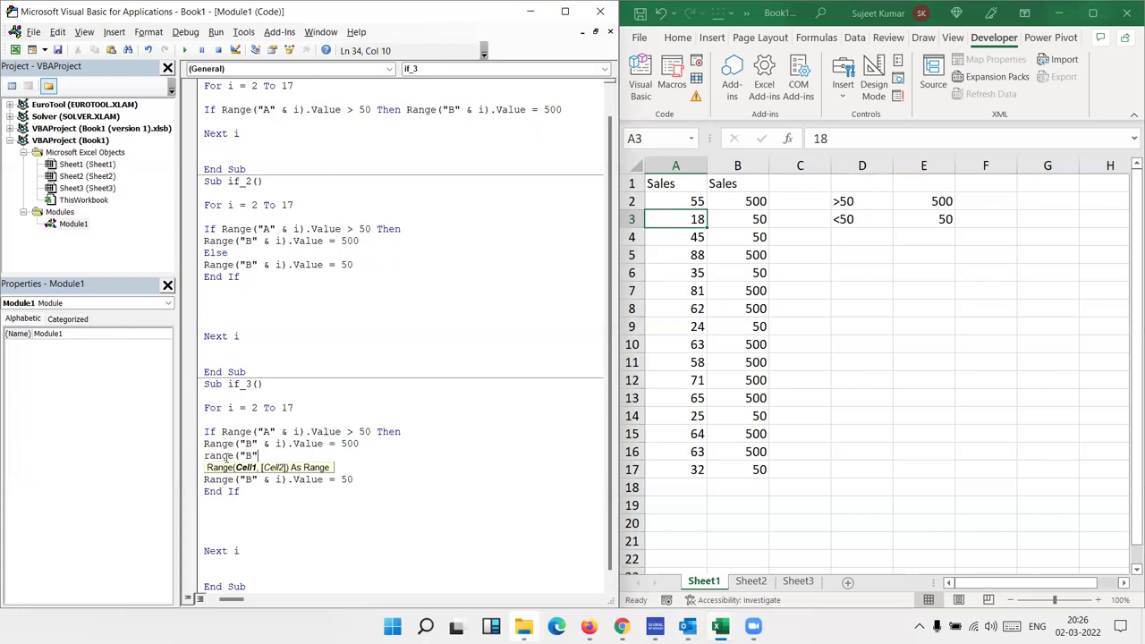
pyautogui.write(' & i')
pyautogui.write(').in')
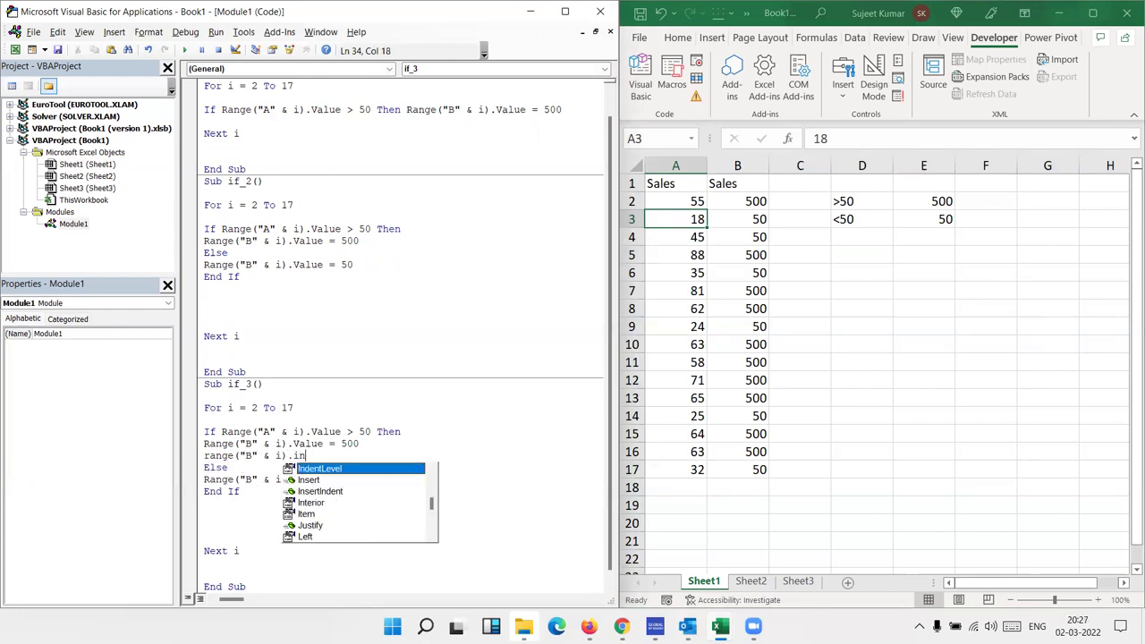
pyautogui.press('Down')
pyautogui.press('Down')
pyautogui.press('Down')
pyautogui.press('Tab')
pyautogui.write('.co')
pyautogui.press('Tab')
pyautogui.write('= vbRed')
pyautogui.click(243, 515)
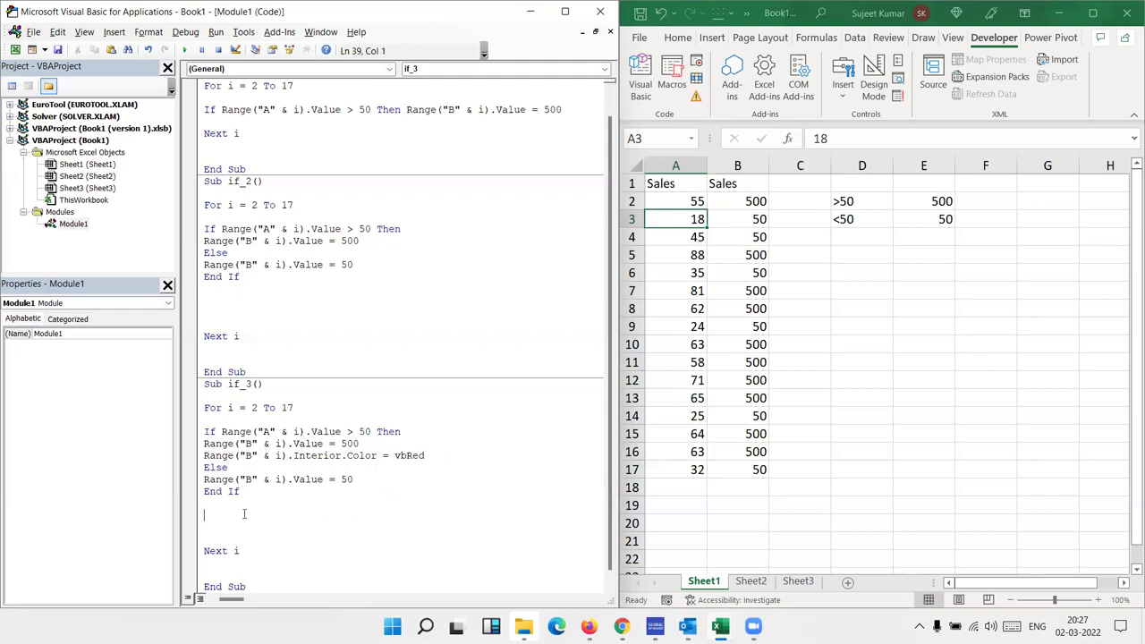
pyautogui.scroll(-1, 244, 515)
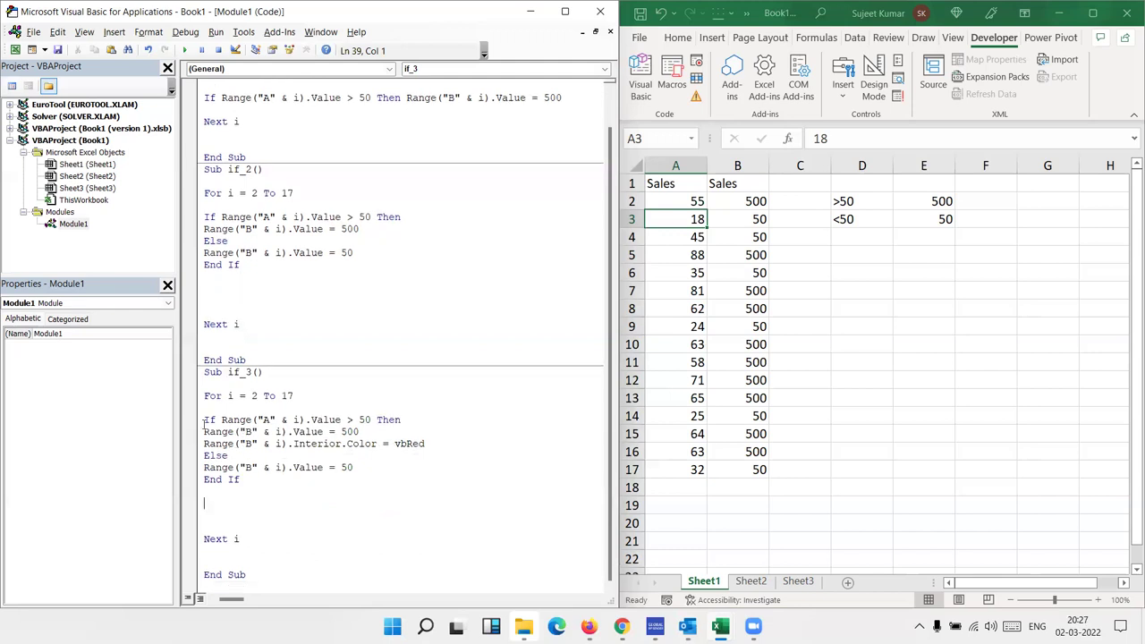
# - Insert blank lines around the Else branch, then run if_3 to shade the 500 cells red
pyautogui.click(203, 467)
pyautogui.press('End')
pyautogui.press('Return')
pyautogui.press('Return')
pyautogui.press('Up')
pyautogui.press('Up')
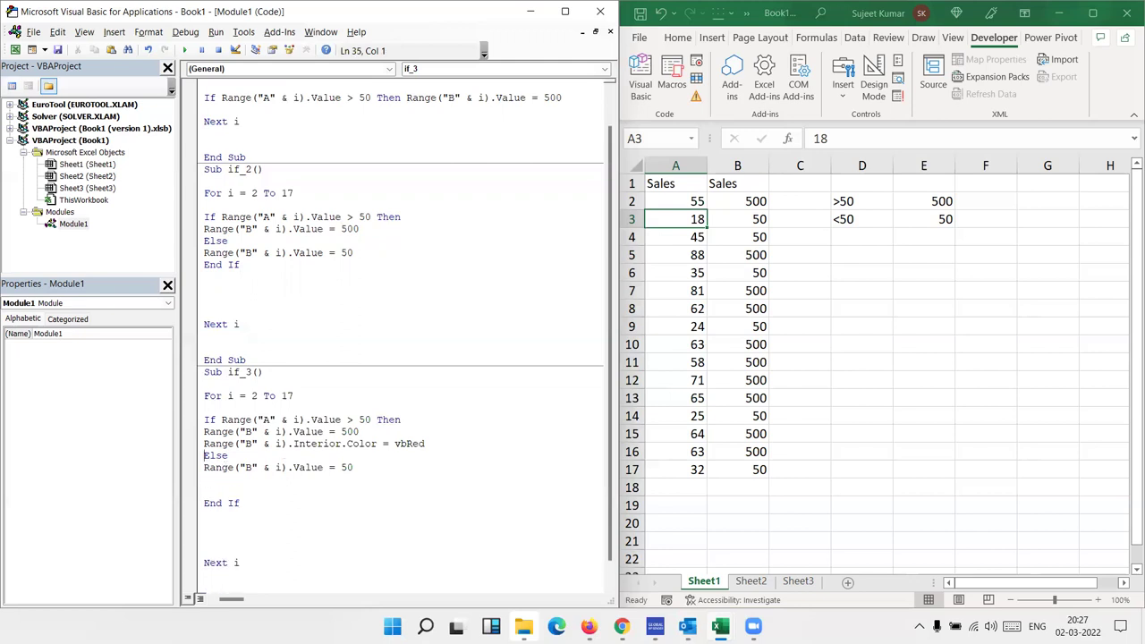
pyautogui.press('Return')
pyautogui.press('Up')
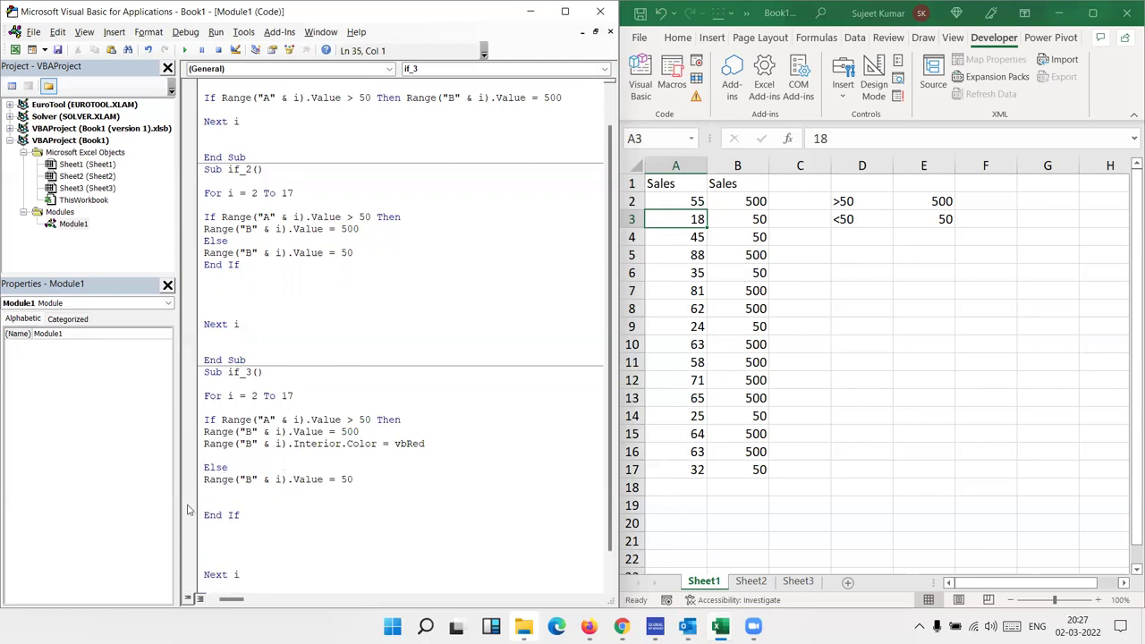
pyautogui.moveTo(262, 419); pyautogui.dragTo(281, 419)
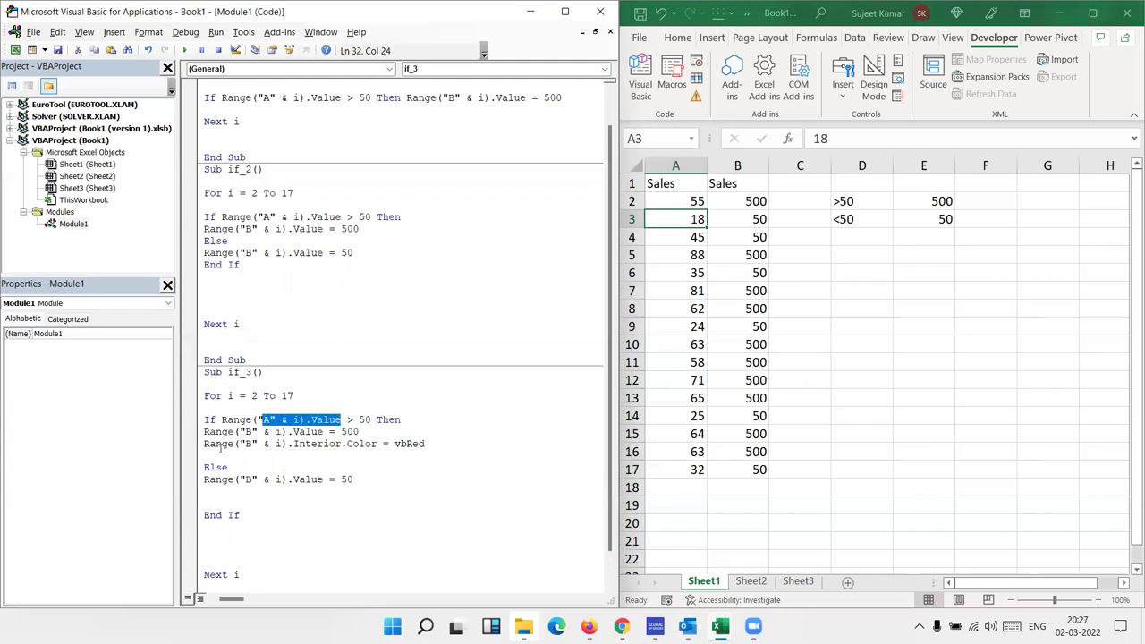
pyautogui.moveTo(207, 479); pyautogui.dragTo(215, 479)
pyautogui.hotkey('shift', 'Down')
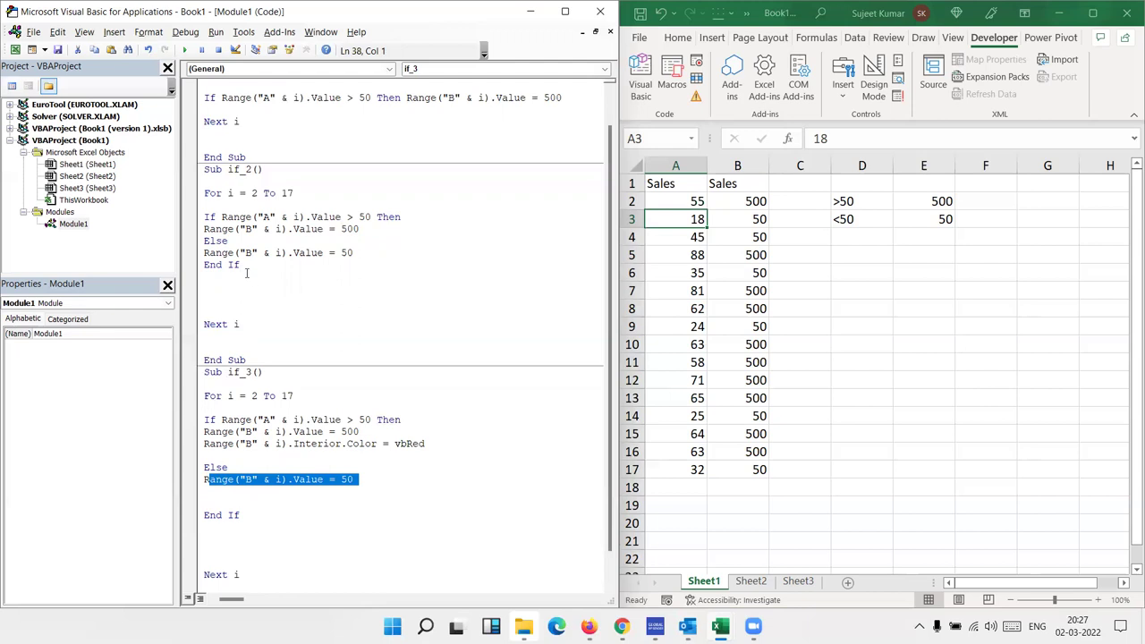
pyautogui.scroll(1, 231, 297)
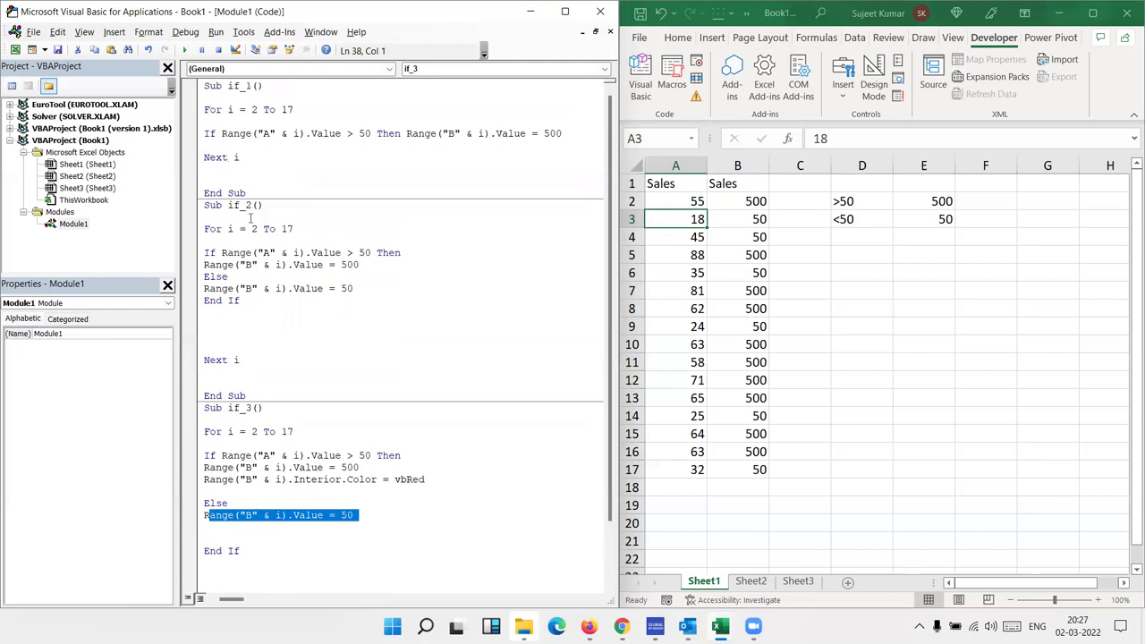
pyautogui.scroll(-2, 303, 490)
pyautogui.click(288, 419)
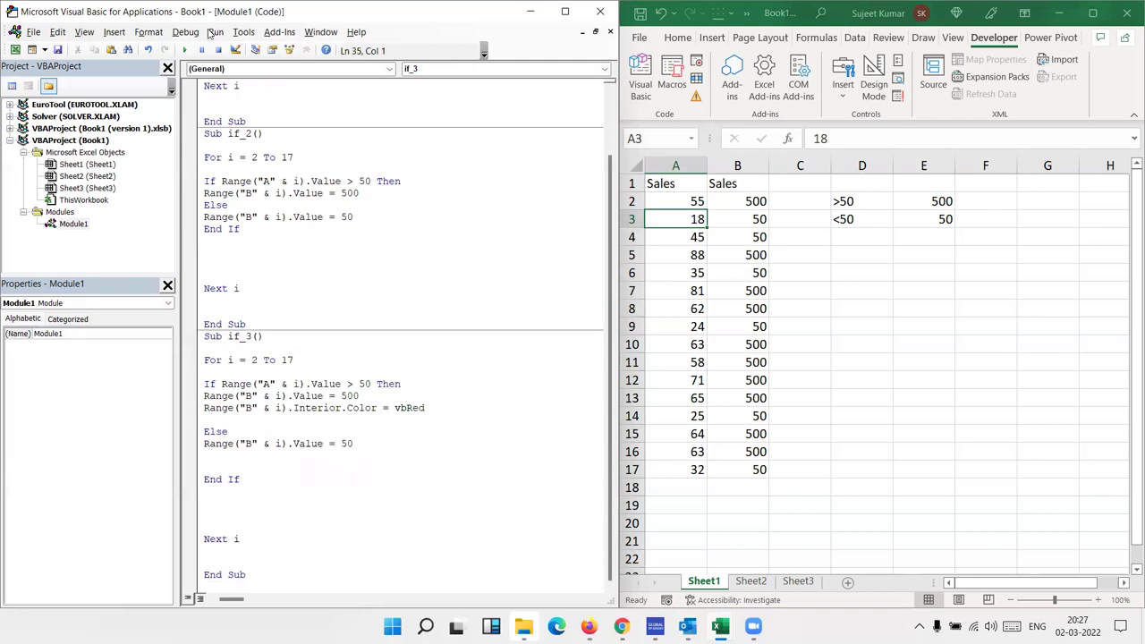
pyautogui.click(186, 50)
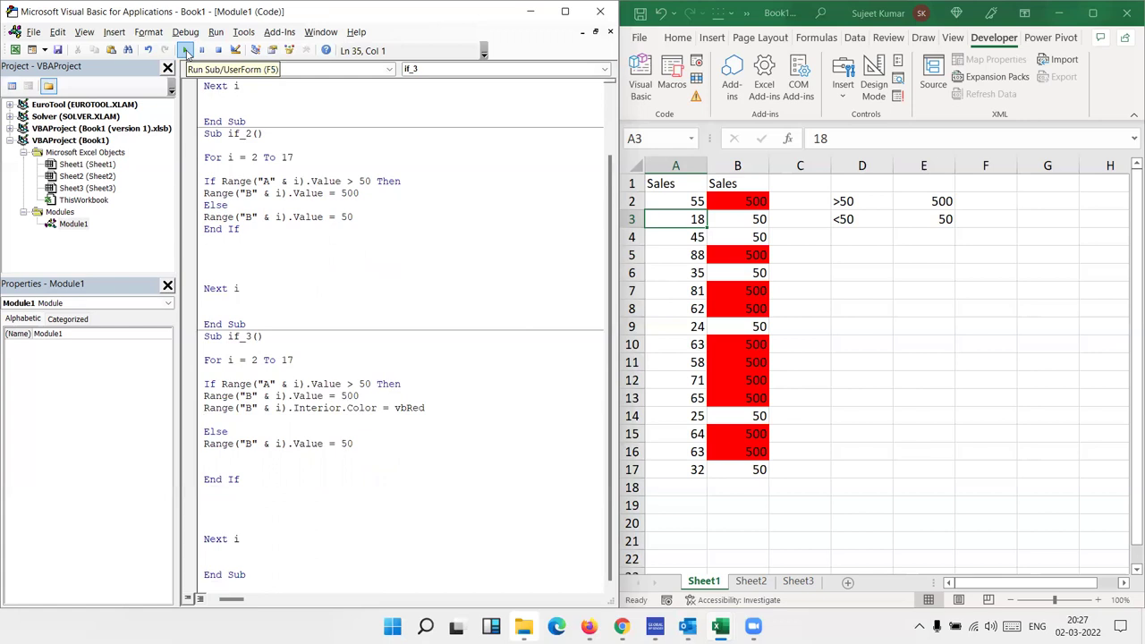
# - Paste a copy of the if_3 macro below its End Sub
pyautogui.click(268, 583)
pyautogui.press('Return')
pyautogui.press('Return')
pyautogui.press('Return')
pyautogui.press('Return')
pyautogui.press('Return')
pyautogui.press('Return')
pyautogui.press('Return')
pyautogui.press('Return')
pyautogui.press('Return')
pyautogui.press('Return')
pyautogui.press('Return')
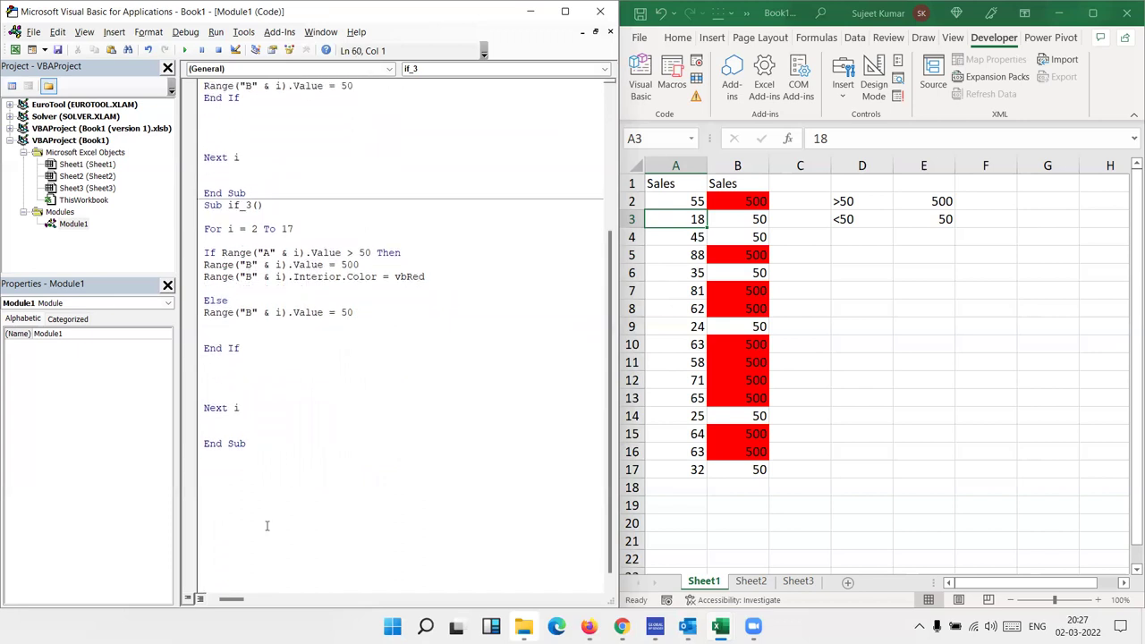
pyautogui.moveTo(255, 469)
pyautogui.mouseDown()
pyautogui.moveTo(191, 273)
pyautogui.moveTo(197, 204)
pyautogui.mouseUp()
pyautogui.click(212, 473)
pyautogui.hotkey('ctrl', 'v')
# - Enter 50-80 in D4 and 1000 in E4, then dismiss the ambiguous-name compile error
pyautogui.click(838, 235)
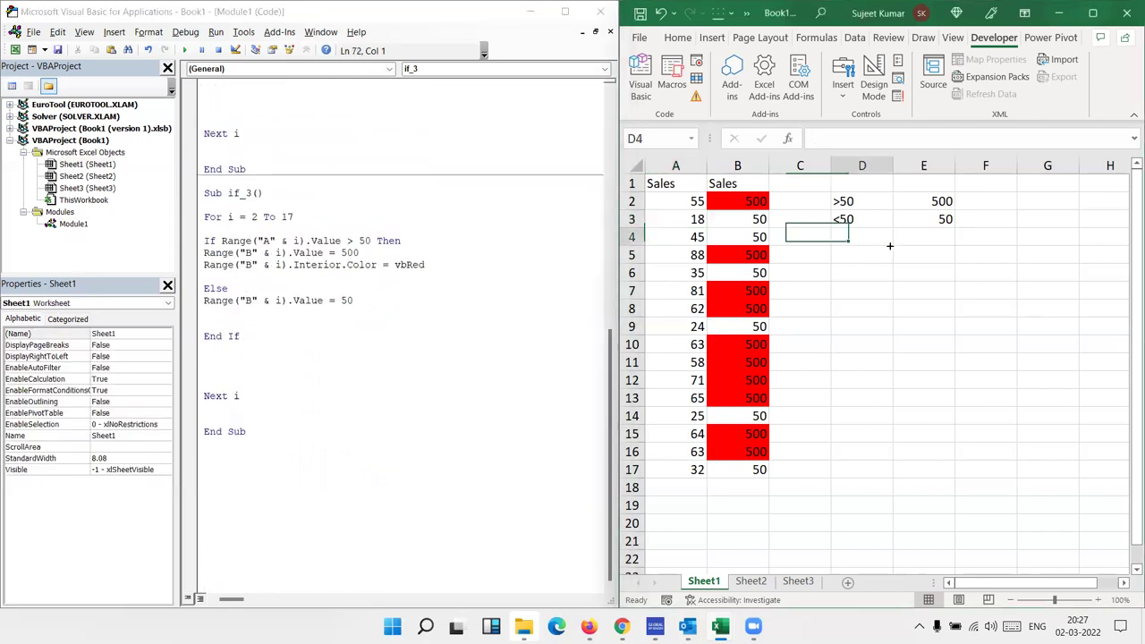
pyautogui.write('50-80')
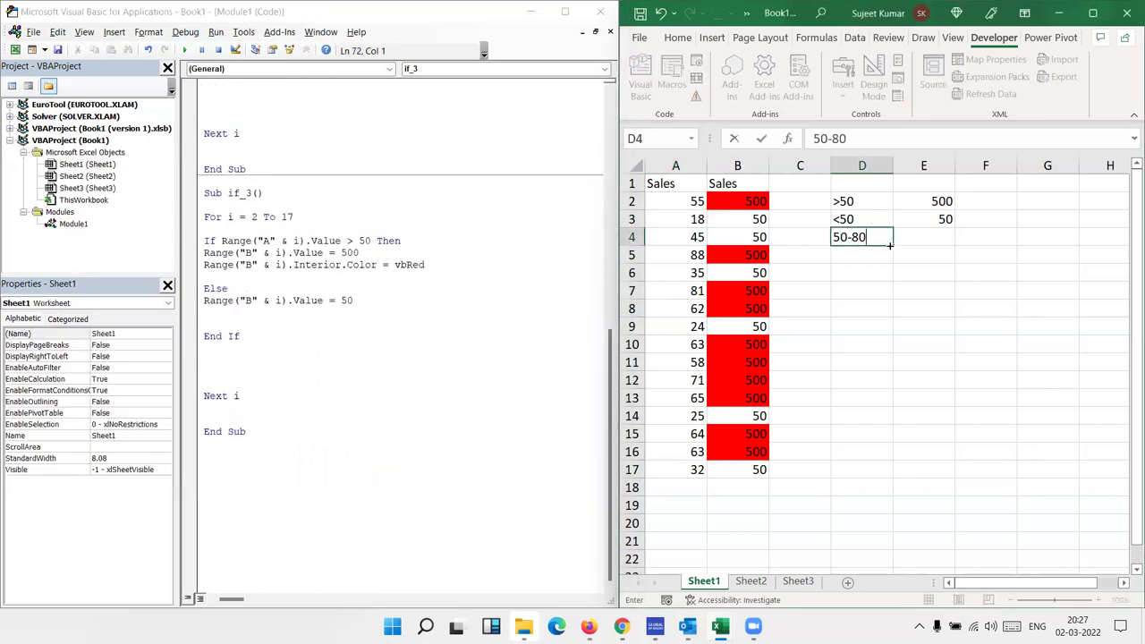
pyautogui.press('Return')
pyautogui.press('Return')
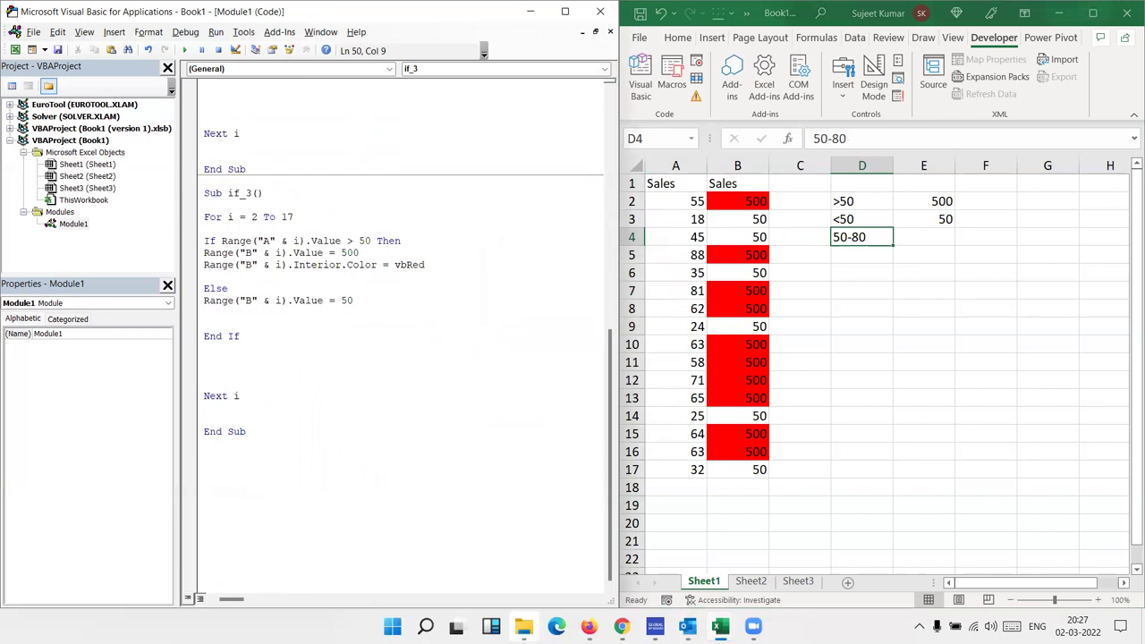
pyautogui.click(899, 254)
pyautogui.click(914, 239)
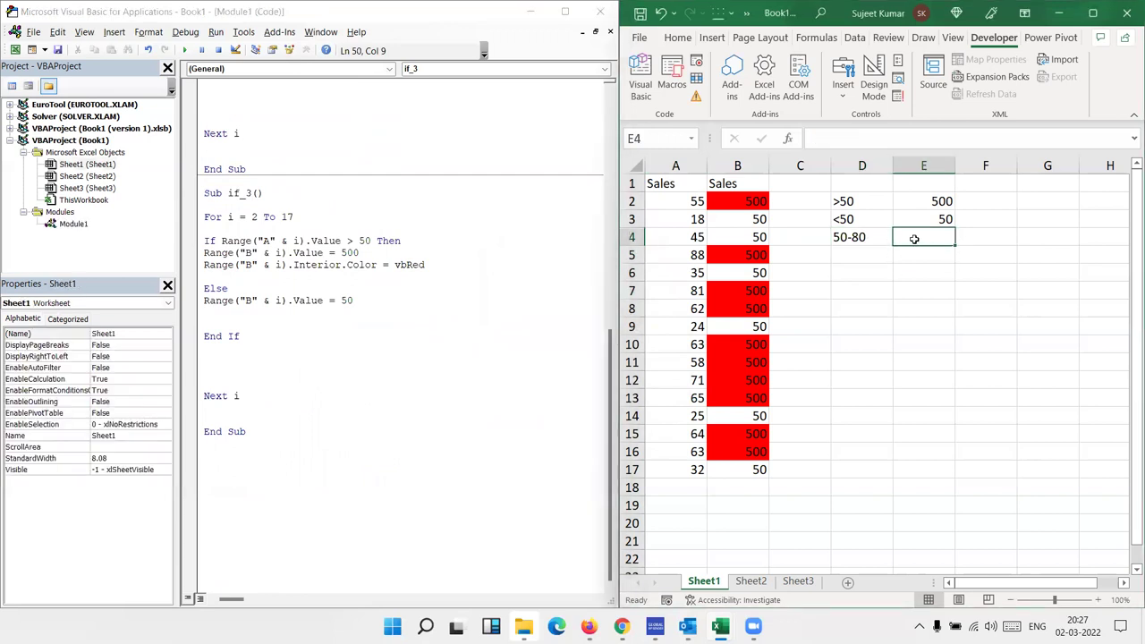
pyautogui.write('1000')
pyautogui.press('Return')
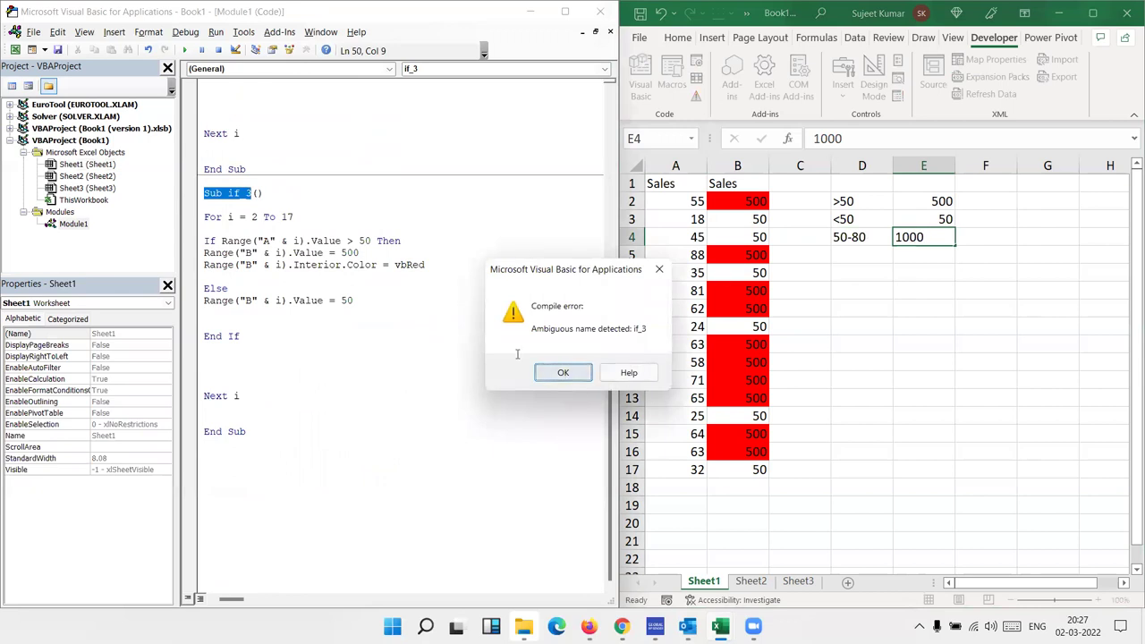
pyautogui.click(564, 374)
pyautogui.click(252, 193)
# - Rename the duplicate macro to if_4 and delete its red-colouring line
pyautogui.press('BackSpace')
pyautogui.write('4')
pyautogui.click(271, 286)
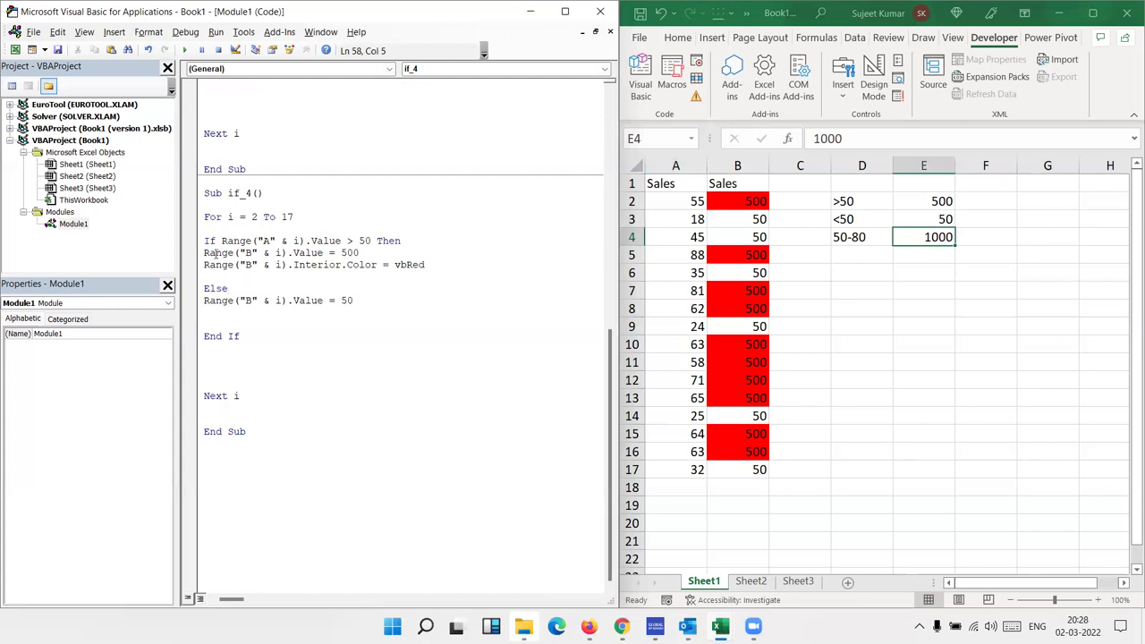
pyautogui.moveTo(203, 253); pyautogui.dragTo(429, 266)
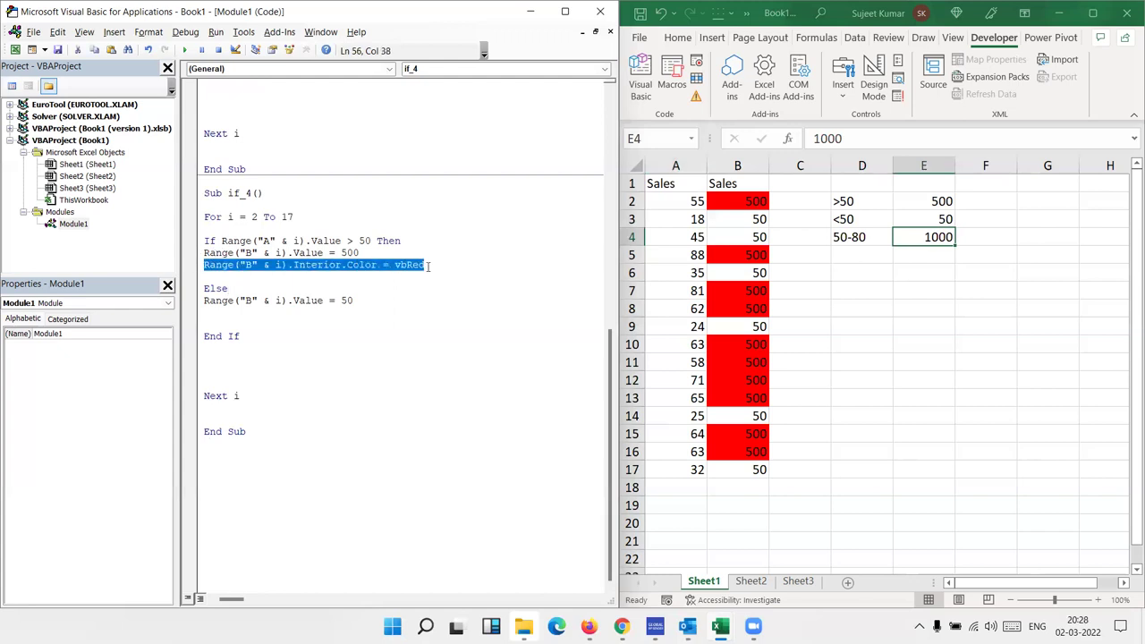
pyautogui.press('Delete')
# - Extend the If test to Range("A" & i).Value > 50 And Range("A" & i).Value < 80
pyautogui.click(376, 240)
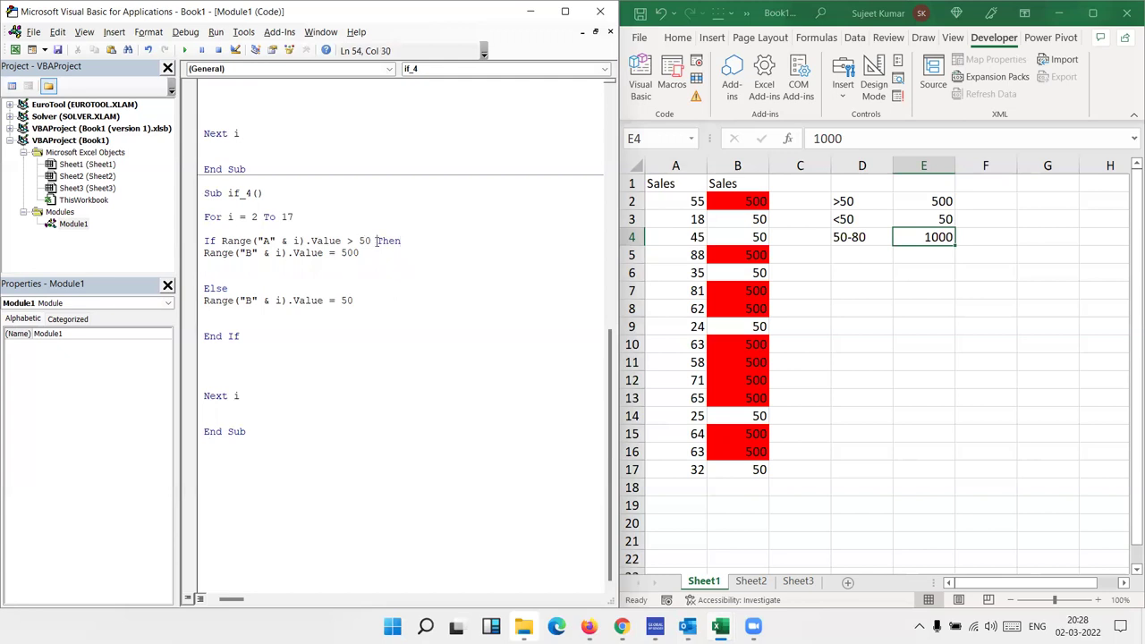
pyautogui.write('and')
pyautogui.moveTo(376, 240); pyautogui.dragTo(221, 241)
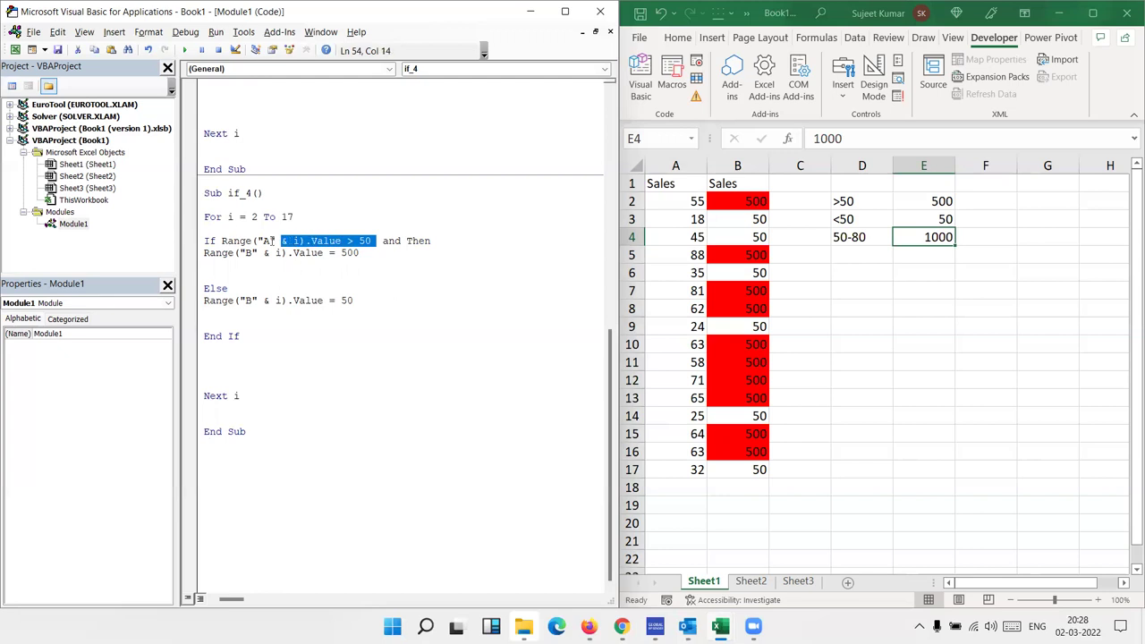
pyautogui.hotkey('ctrl', 'c')
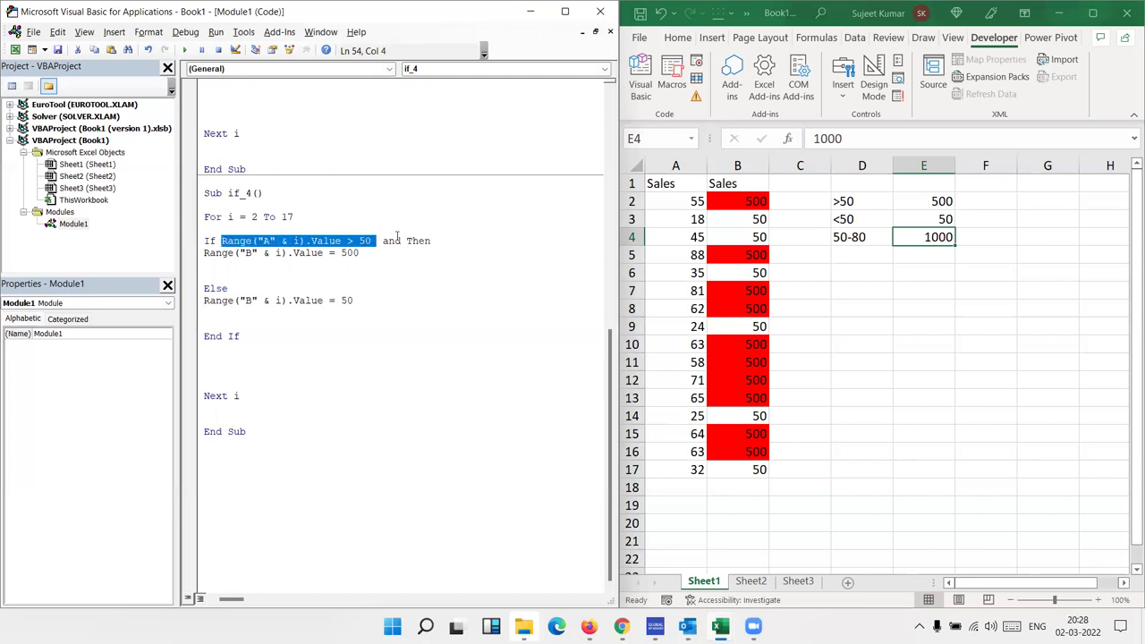
pyautogui.click(406, 241)
pyautogui.hotkey('ctrl', 'v')
pyautogui.press('Left')
pyautogui.press('Left')
pyautogui.press('Left')
pyautogui.press('Left')
pyautogui.hotkey('shift', 'Right')
pyautogui.write('<')
pyautogui.press('Delete')
pyautogui.press('Delete')
pyautogui.press('Delete')
pyautogui.write('80')
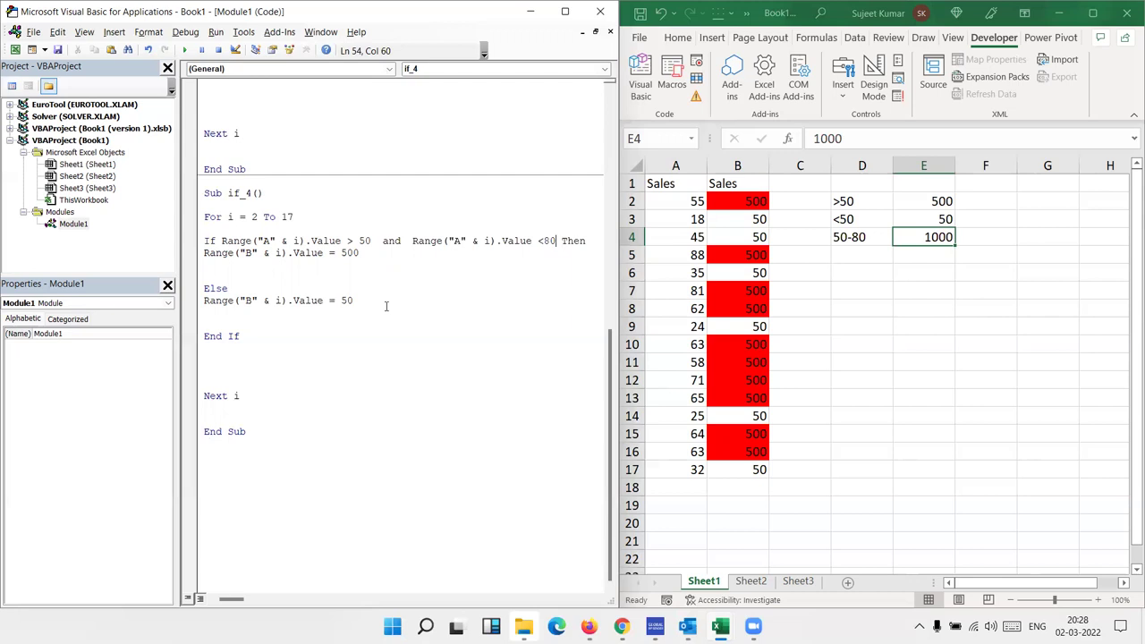
pyautogui.click(403, 310)
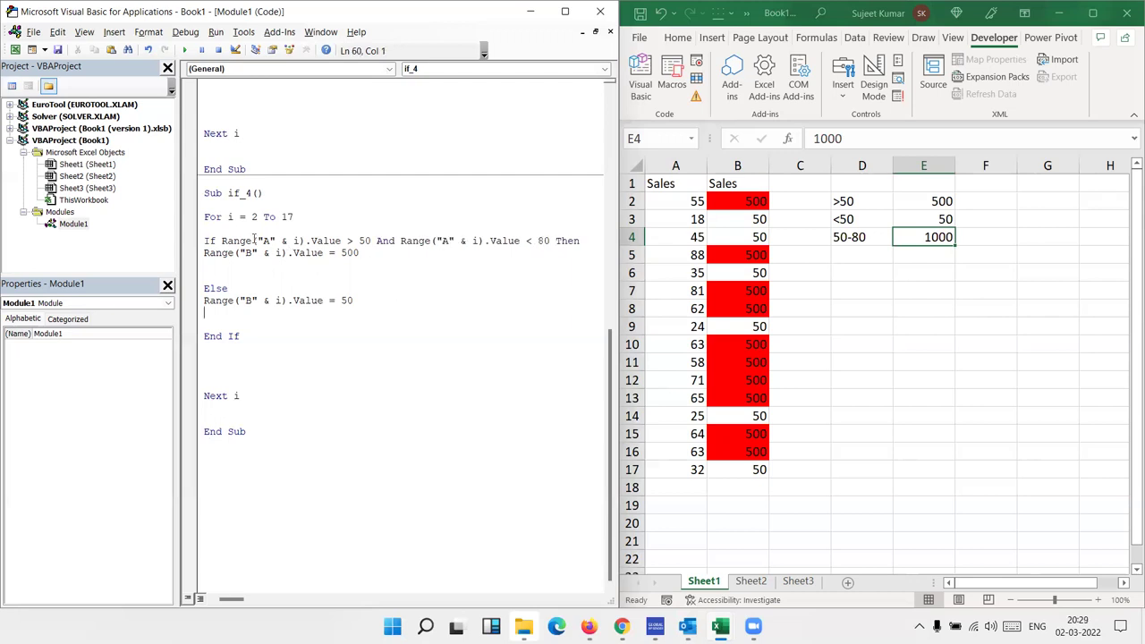
pyautogui.moveTo(376, 241); pyautogui.dragTo(411, 241)
pyautogui.moveTo(550, 242); pyautogui.dragTo(215, 242)
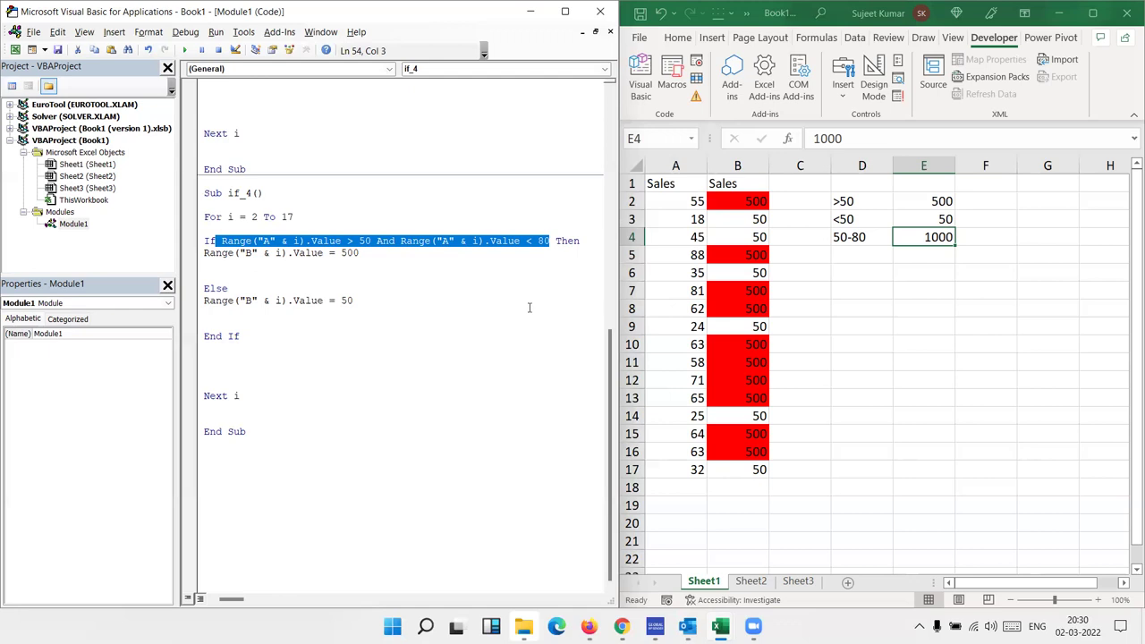
pyautogui.click(554, 241)
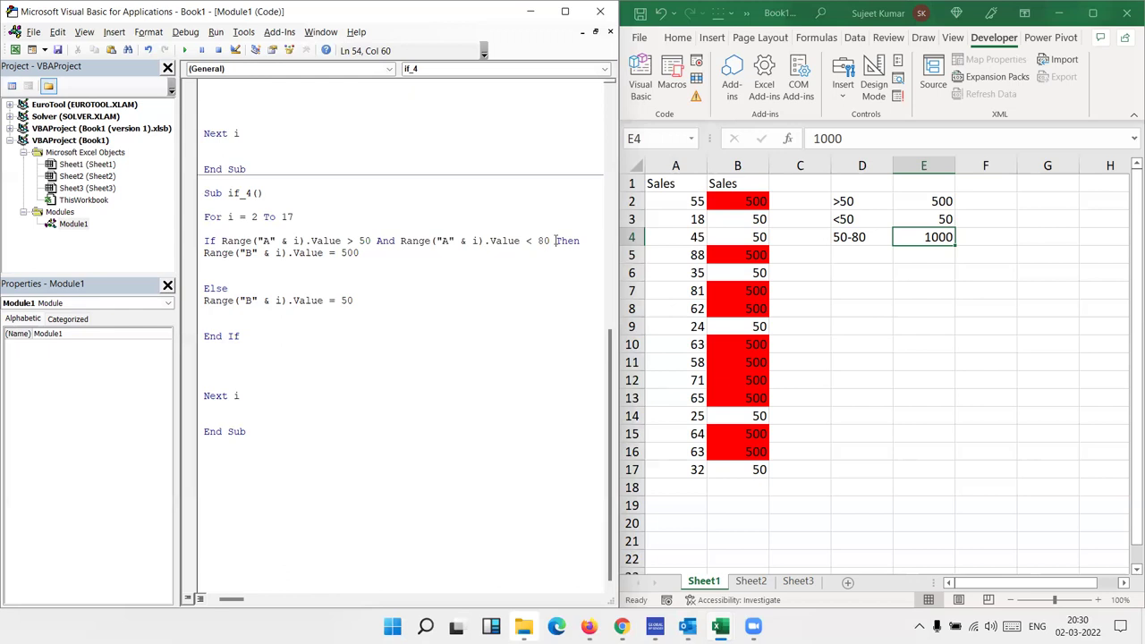
pyautogui.scroll(2, 464, 427)
pyautogui.scroll(3, 463, 428)
pyautogui.scroll(3, 463, 427)
pyautogui.scroll(3, 463, 428)
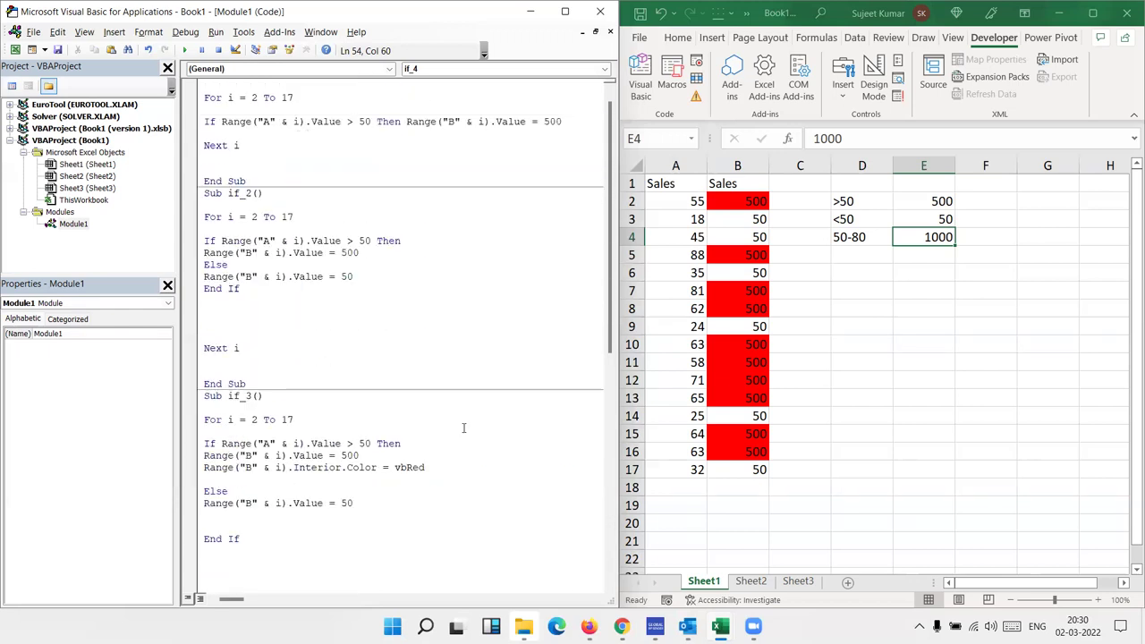
pyautogui.scroll(3, 464, 428)
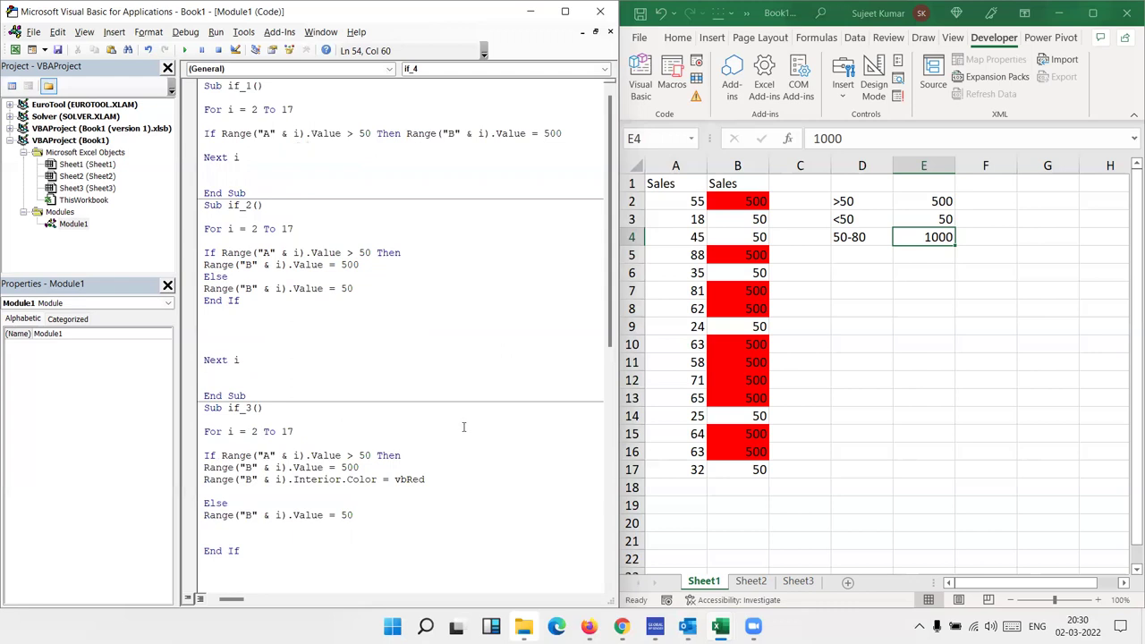
pyautogui.scroll(-3, 397, 422)
pyautogui.scroll(-3, 398, 421)
pyautogui.scroll(-3, 397, 421)
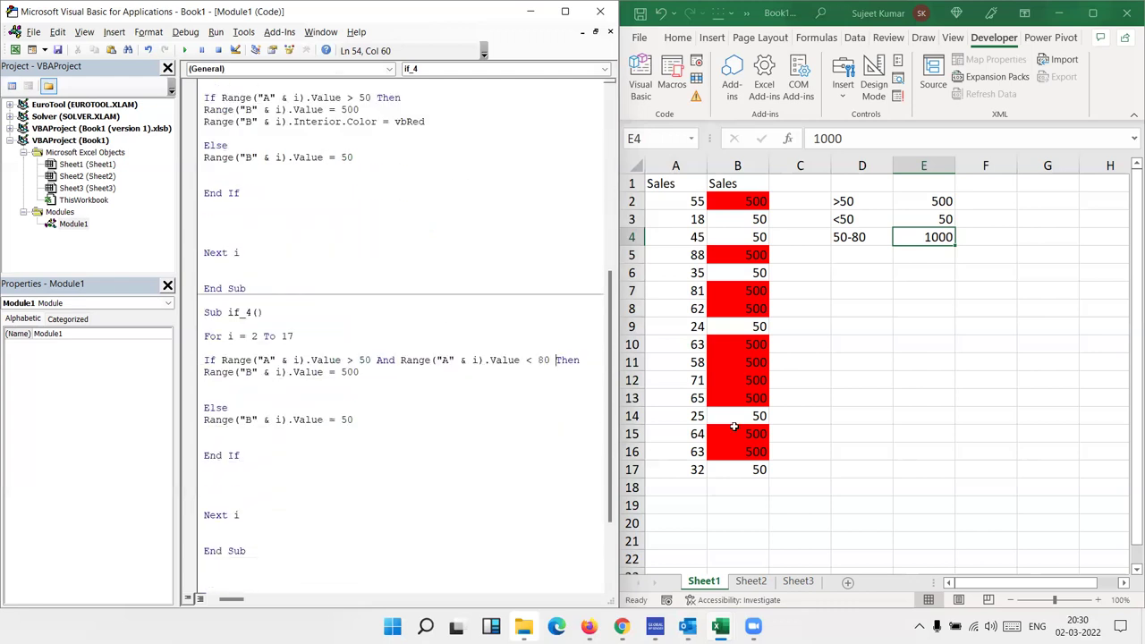
pyautogui.moveTo(727, 201); pyautogui.dragTo(735, 494)
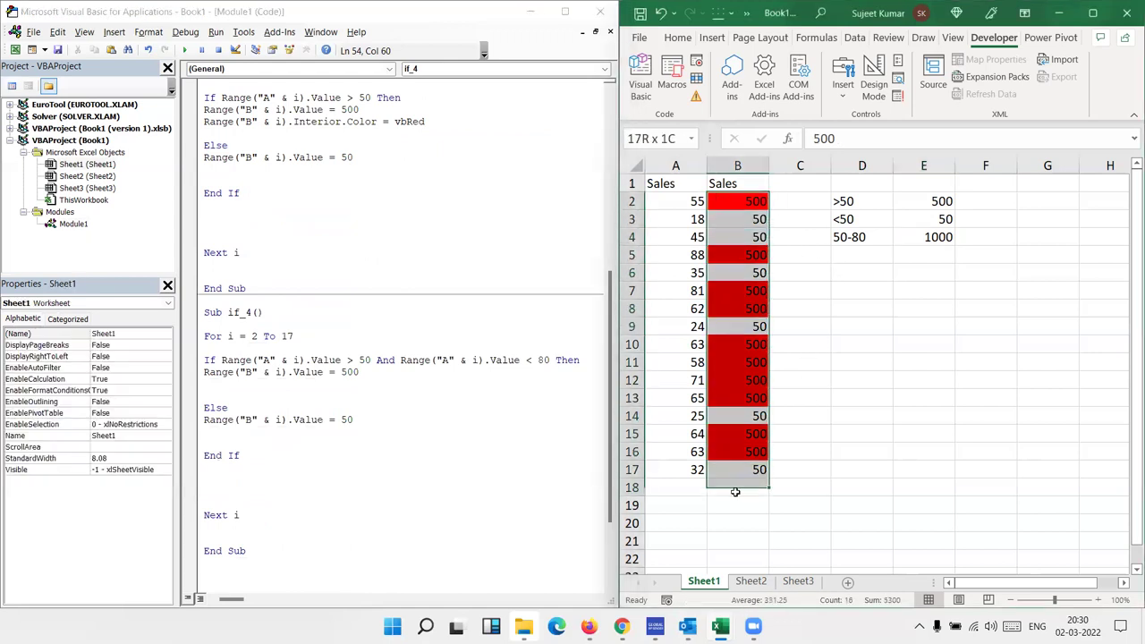
# - Clear column B and run the if_4 macro
pyautogui.press('Delete')
pyautogui.click(385, 431)
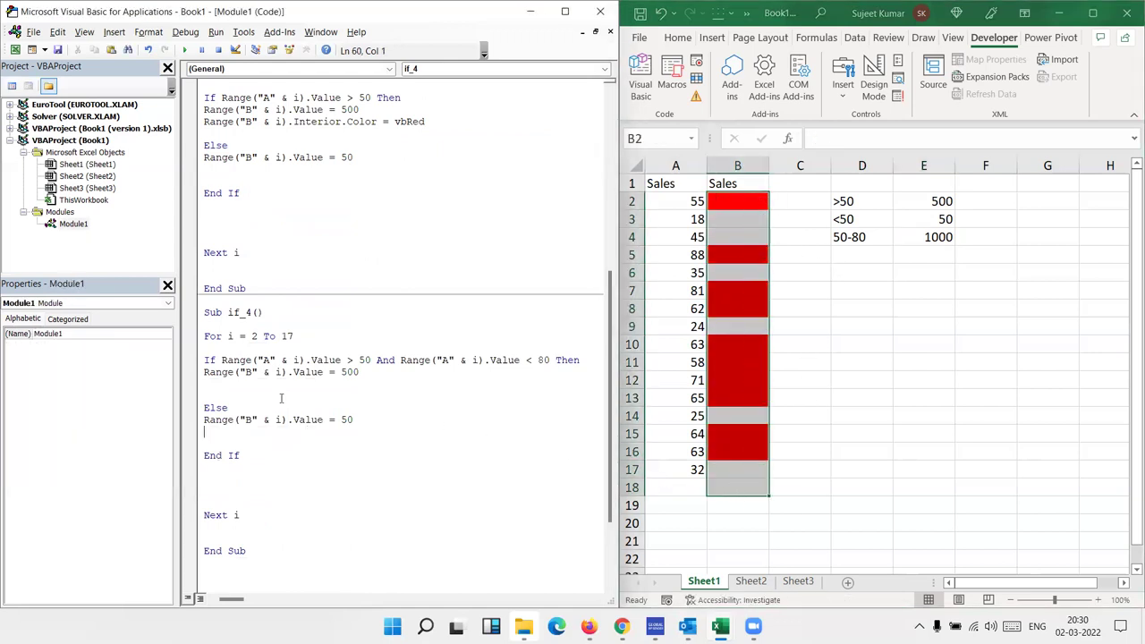
pyautogui.click(185, 50)
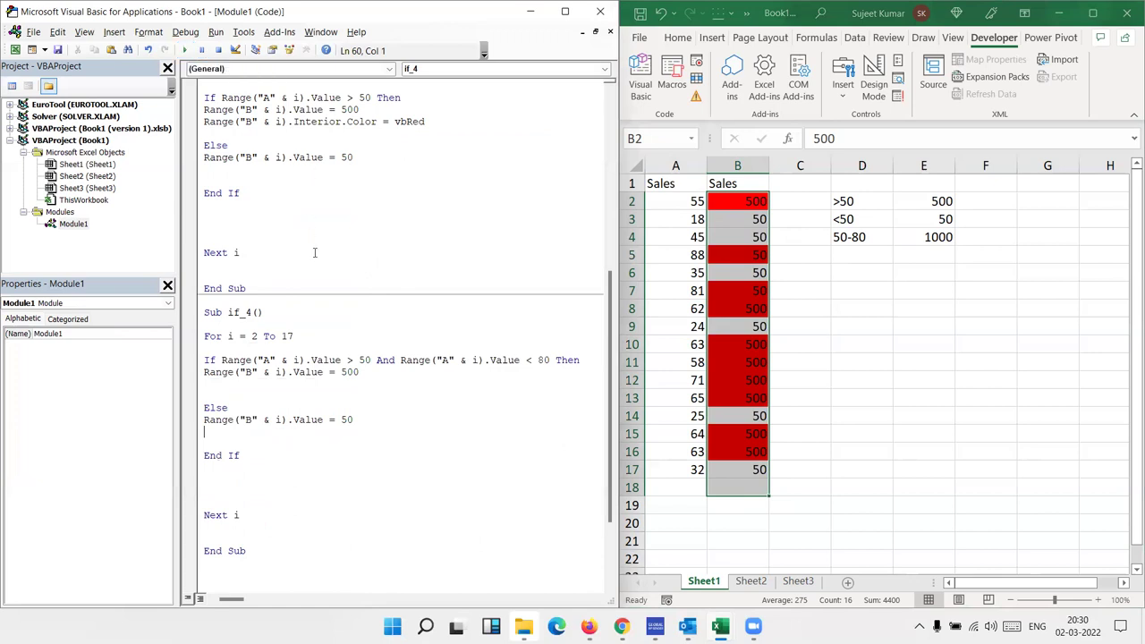
# - Change if_4's 500 result to 1000, clear column B again, and rerun it
pyautogui.doubleClick(350, 372)
pyautogui.write('1000')
pyautogui.moveTo(746, 465); pyautogui.dragTo(735, 183)
pyautogui.press('Delete')
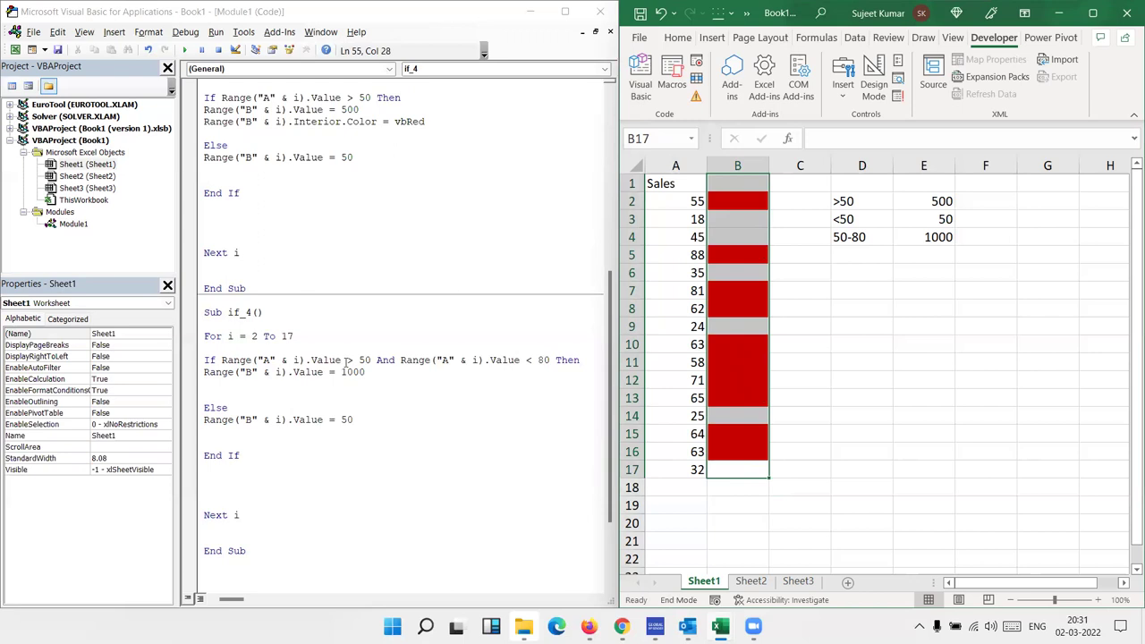
pyautogui.click(344, 361)
pyautogui.click(186, 50)
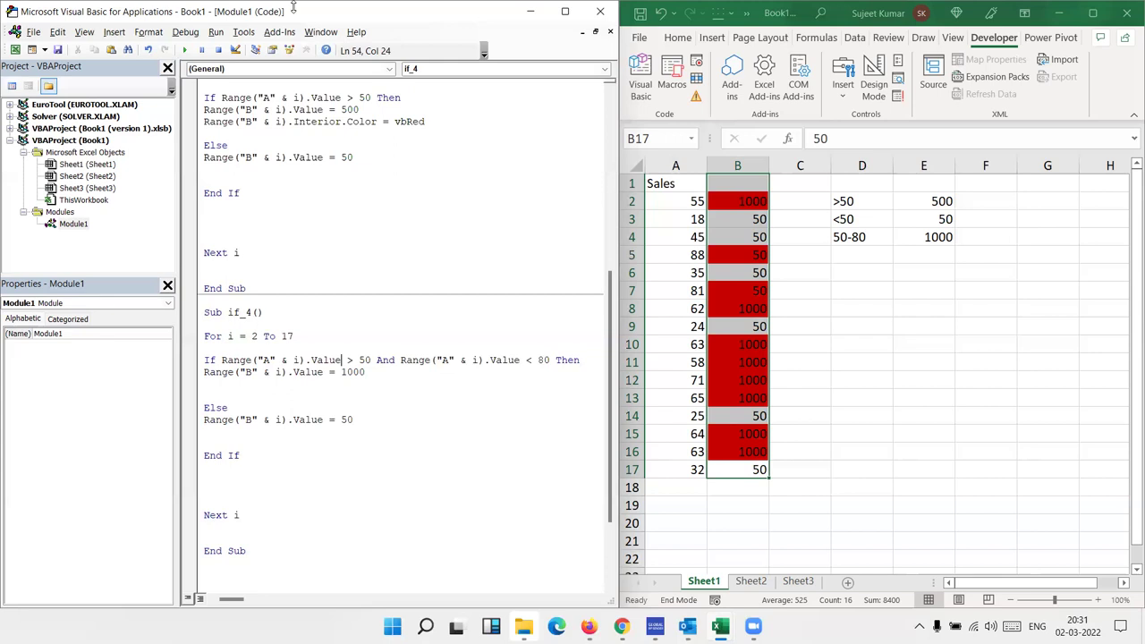
# - Select all the macro code in the module and copy it for sharing
pyautogui.click(725, 258)
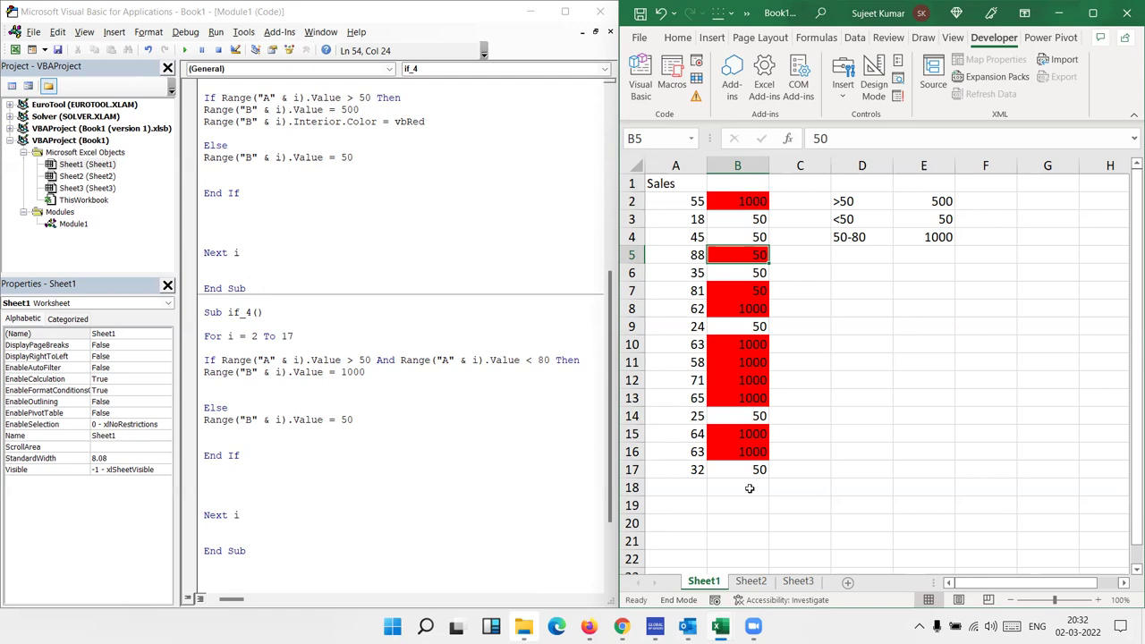
pyautogui.click(497, 338)
pyautogui.hotkey('ctrl', 'a')
pyautogui.hotkey('ctrl', 'c')
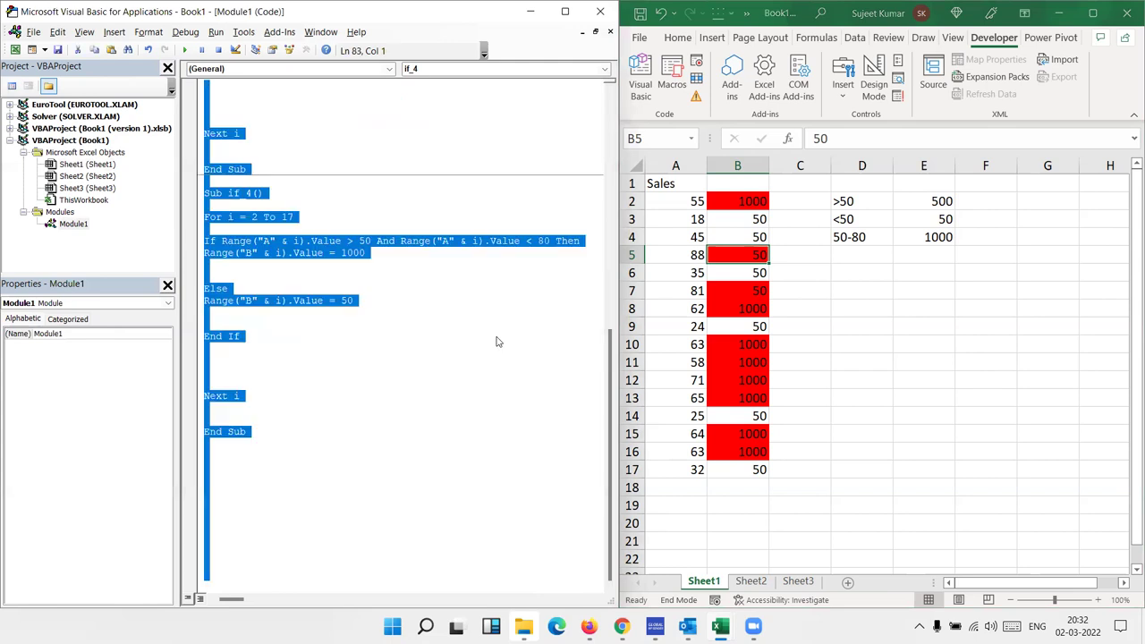
pyautogui.hotkey('alt', 'F11')
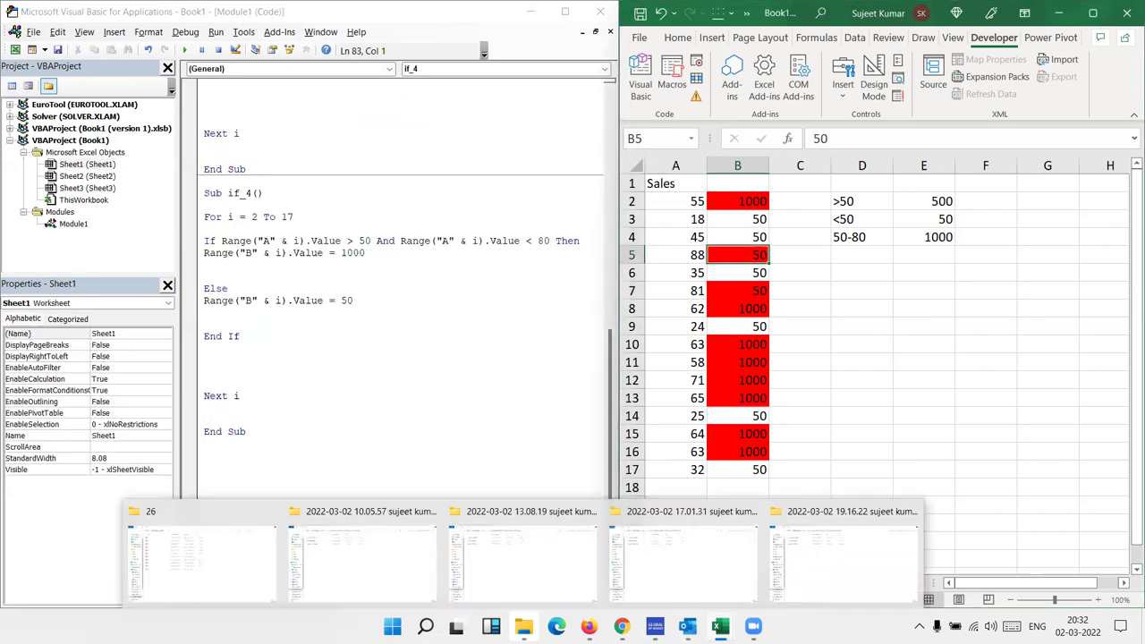
pyautogui.click(621, 626)
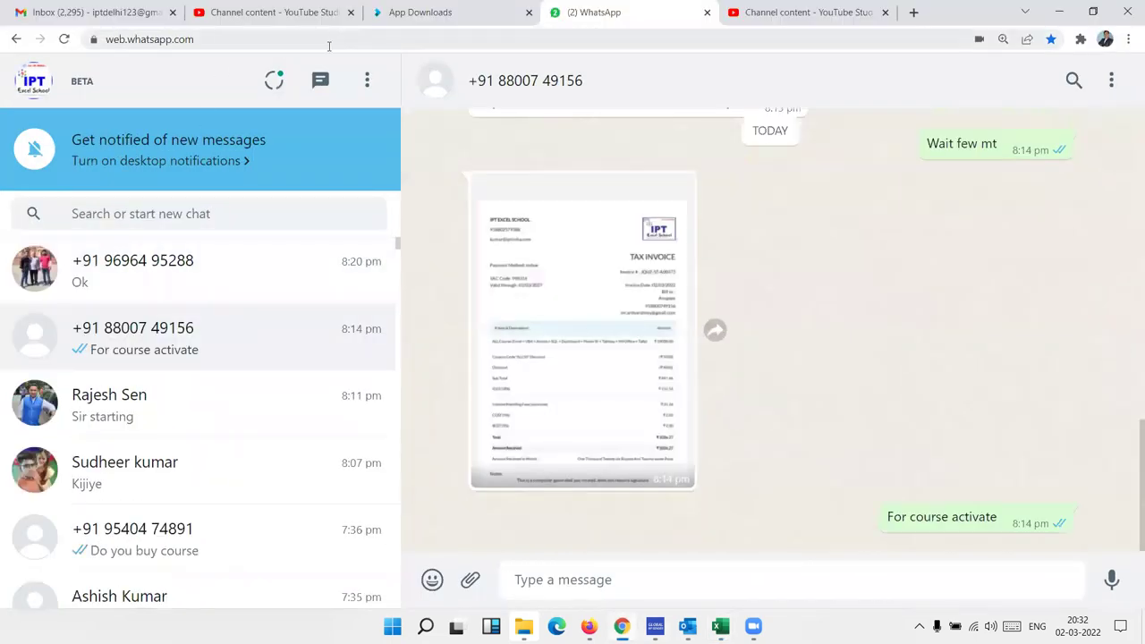
# - Send the copied macro code to two contacts' chats
pyautogui.click(164, 262)
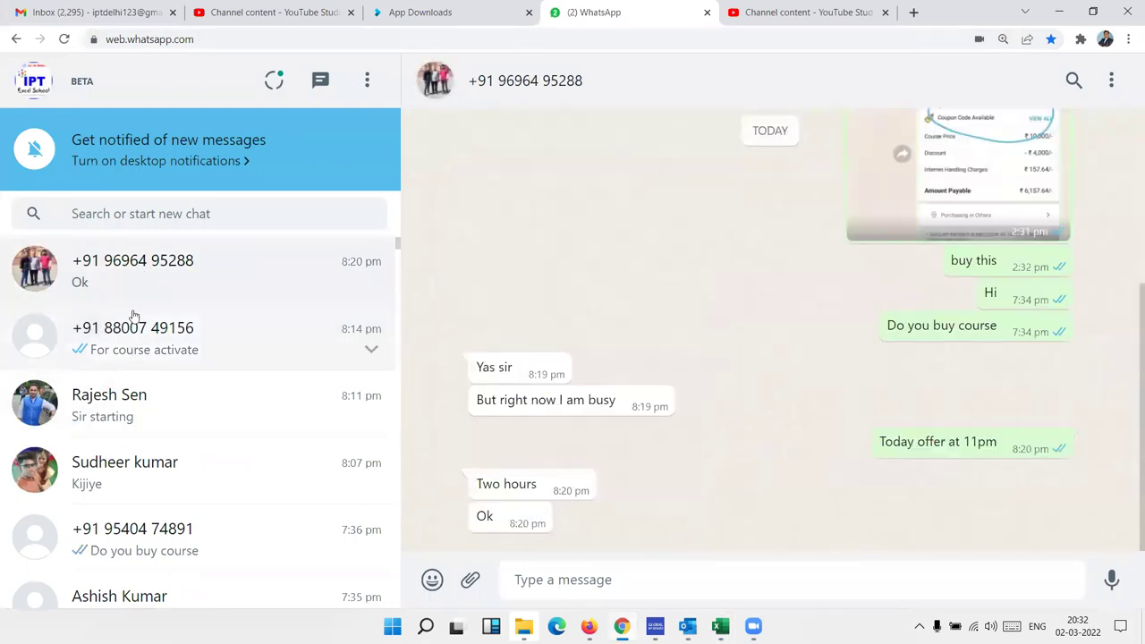
pyautogui.click(129, 430)
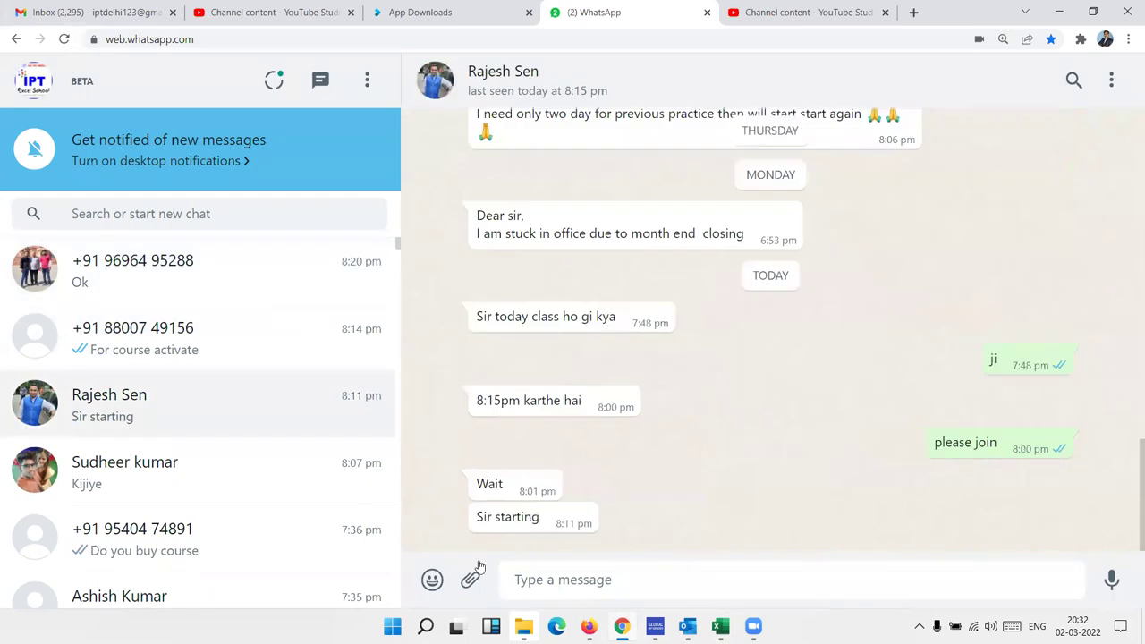
pyautogui.press('Return')
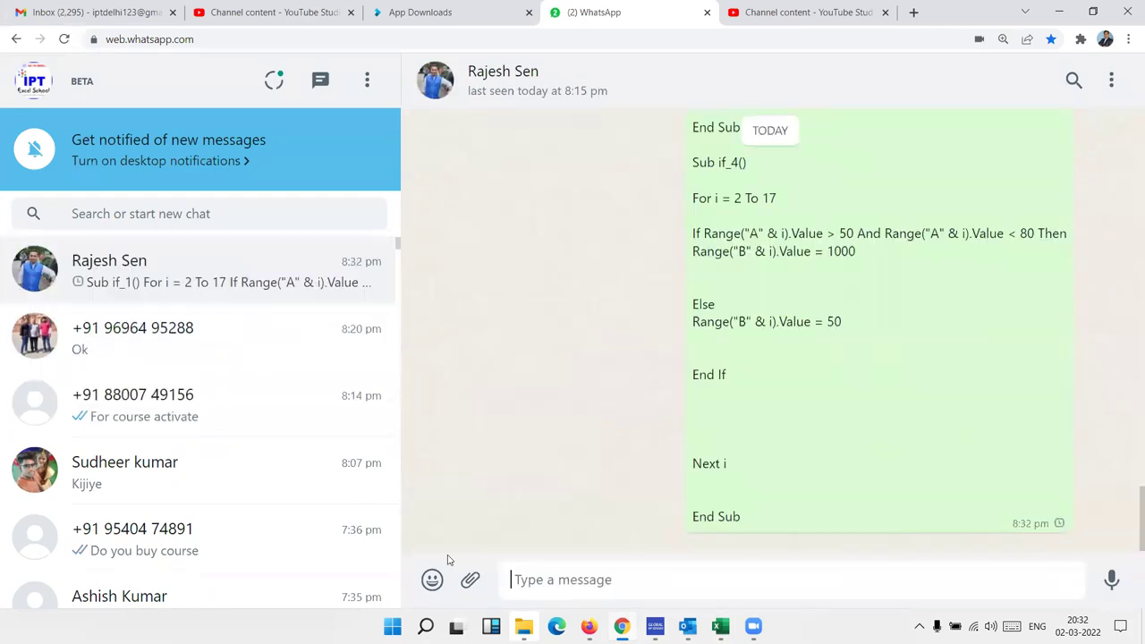
pyautogui.click(151, 474)
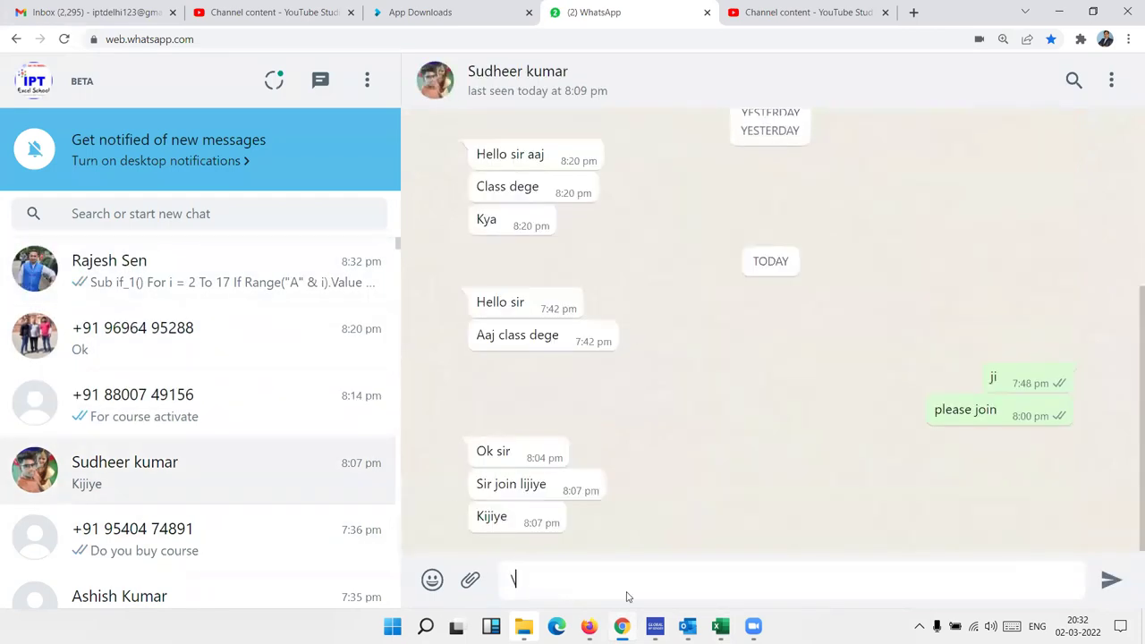
pyautogui.press('BackSpace')
pyautogui.hotkey('ctrl', 'v')
pyautogui.press('Return')
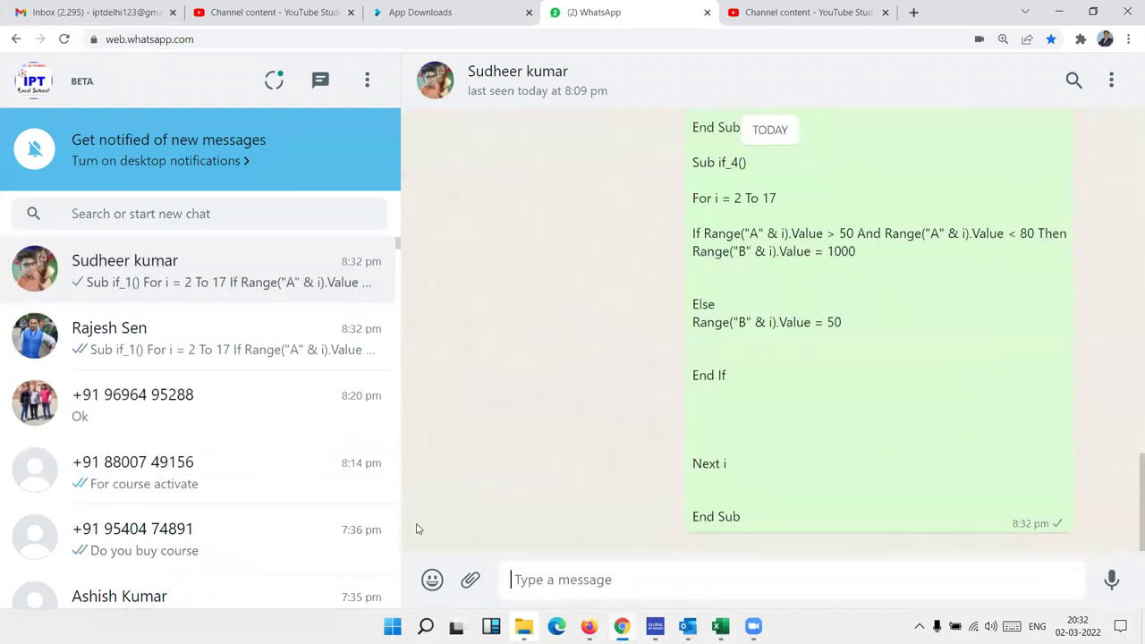
pyautogui.scroll(-5, 242, 524)
pyautogui.scroll(3, 244, 523)
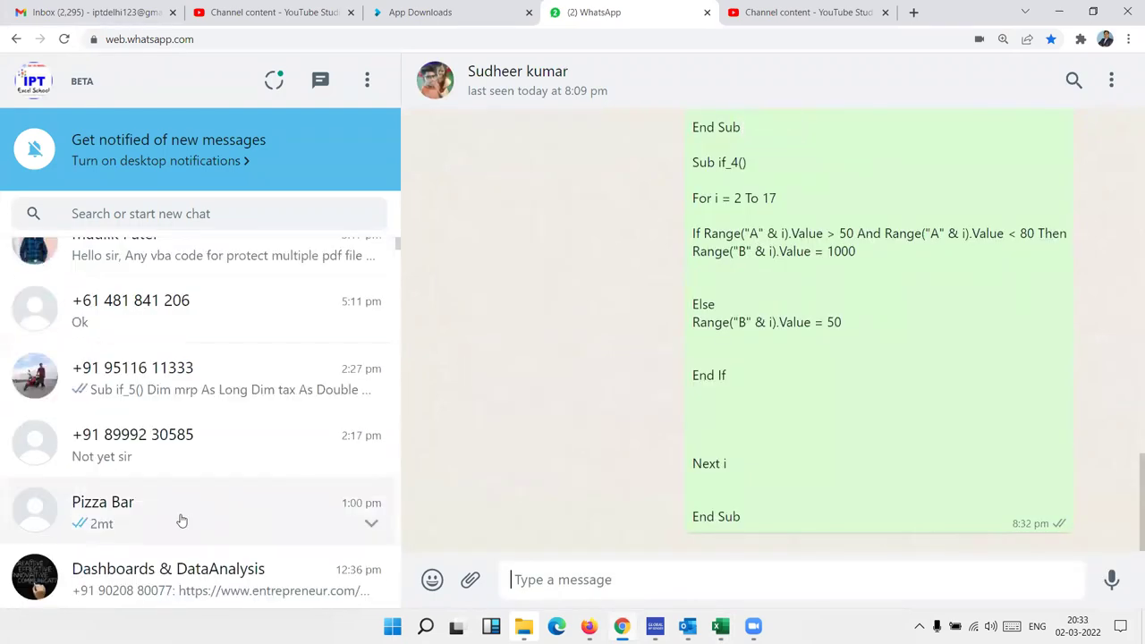
# - Copy the techonthenet if_then.php tutorial link from another chat and send it to both contacts
pyautogui.click(180, 517)
pyautogui.click(158, 389)
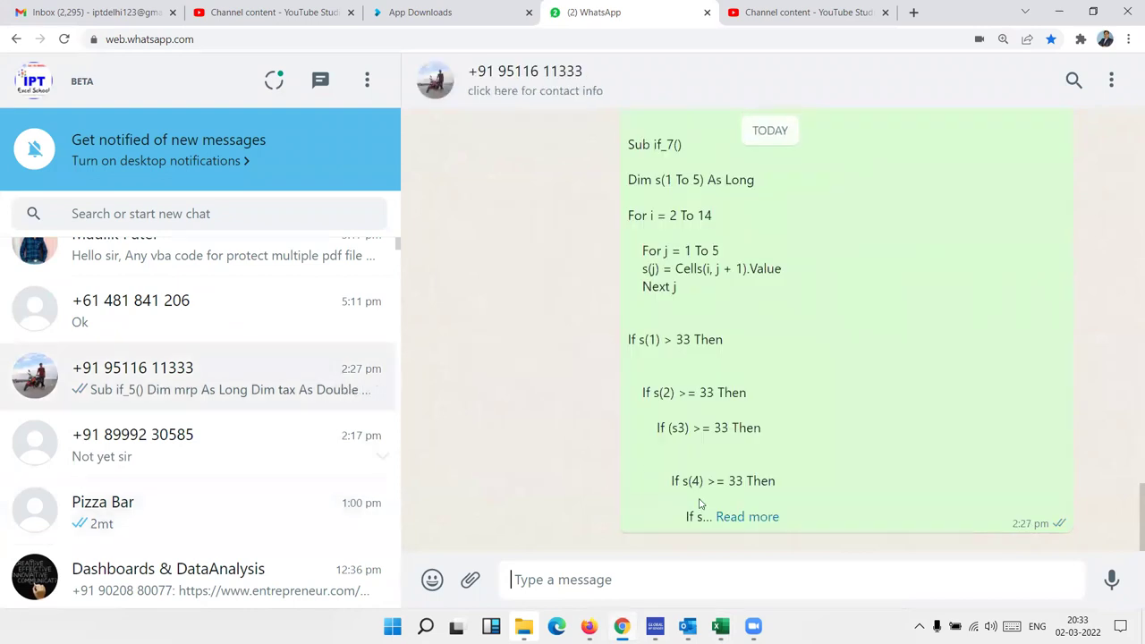
pyautogui.scroll(4, 711, 510)
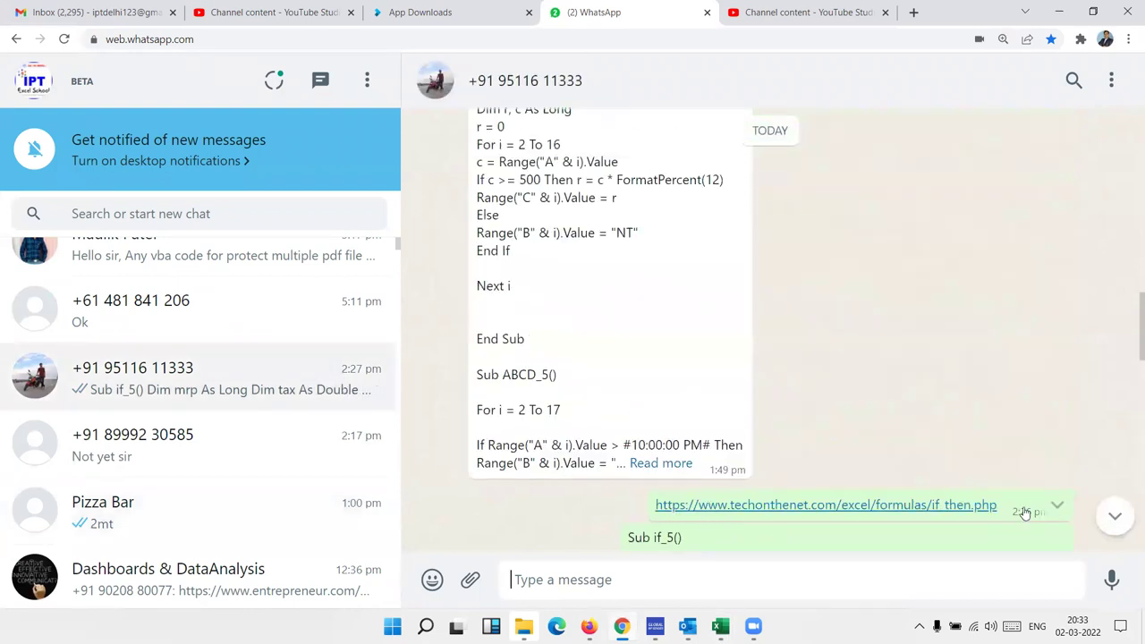
pyautogui.moveTo(1000, 507); pyautogui.dragTo(654, 506)
pyautogui.hotkey('ctrl', 'c')
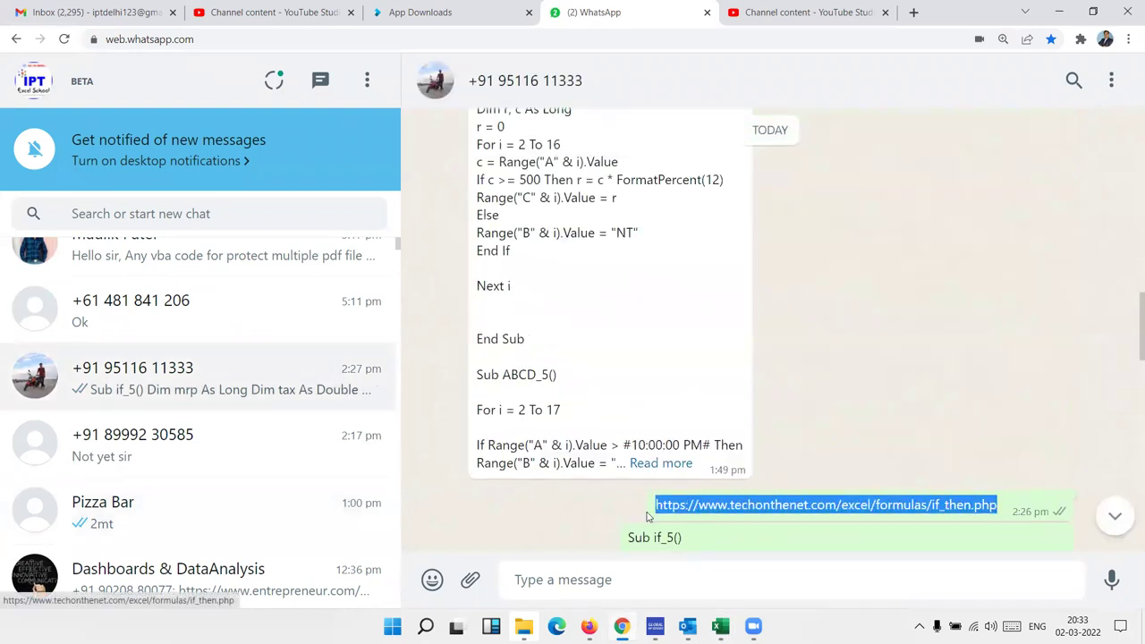
pyautogui.scroll(5, 223, 450)
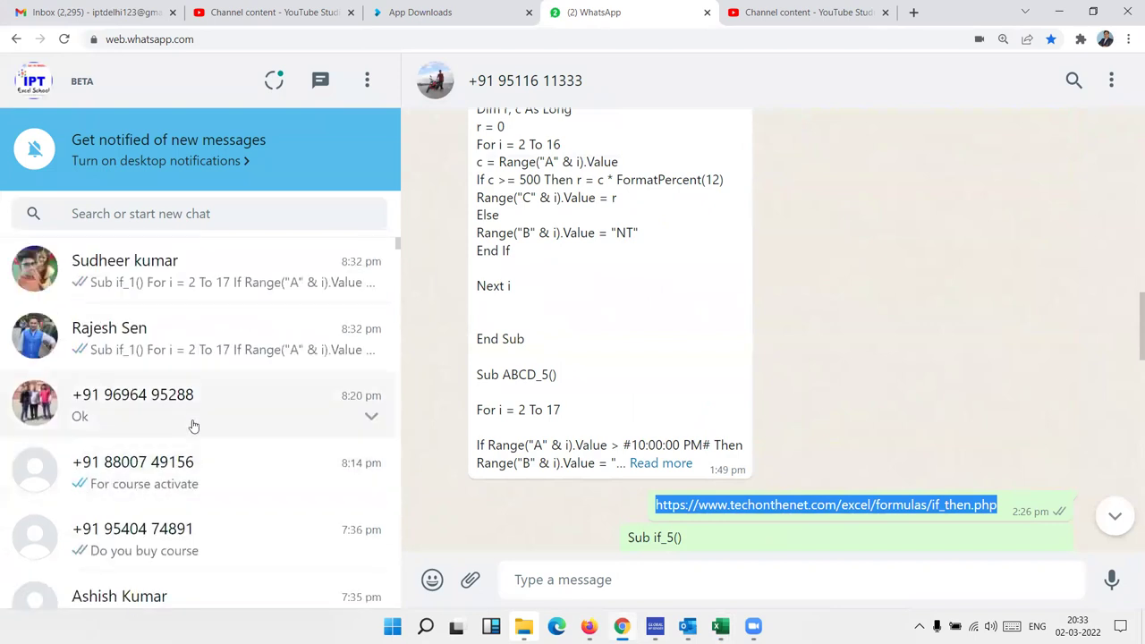
pyautogui.click(158, 354)
pyautogui.hotkey('ctrl', 'v')
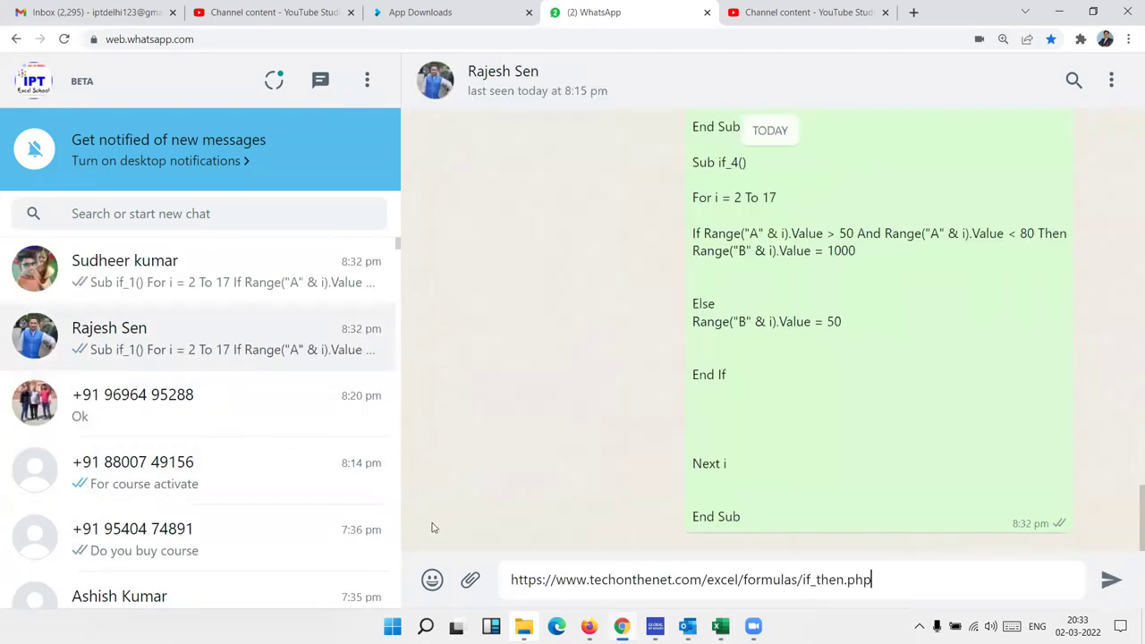
pyautogui.press('Return')
pyautogui.click(255, 351)
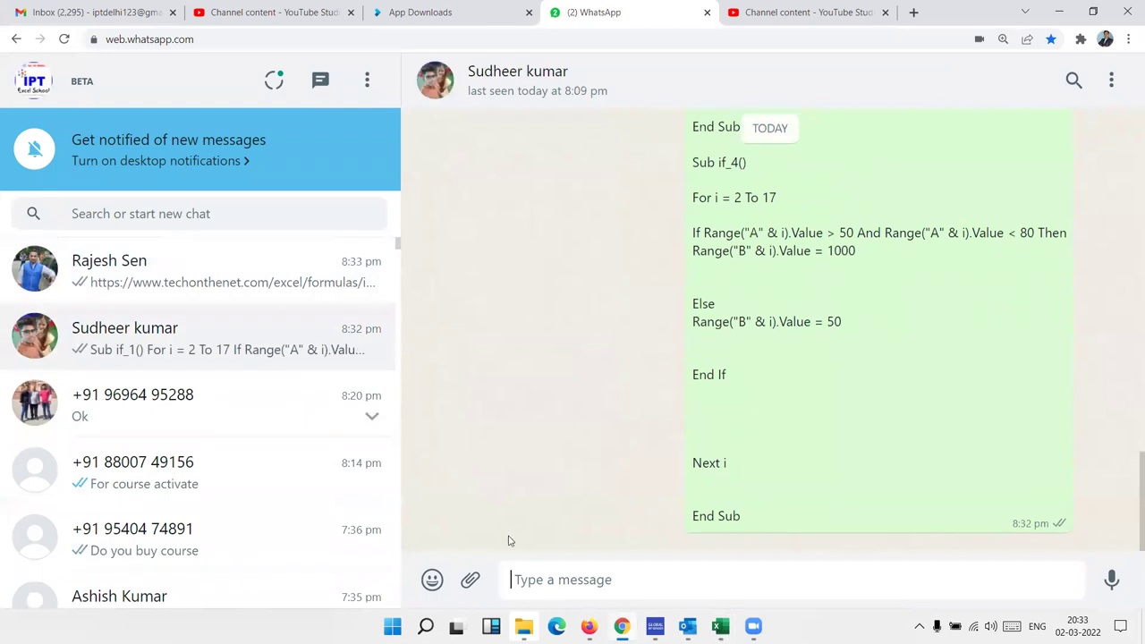
pyautogui.hotkey('ctrl', 'v')
pyautogui.press('Return')
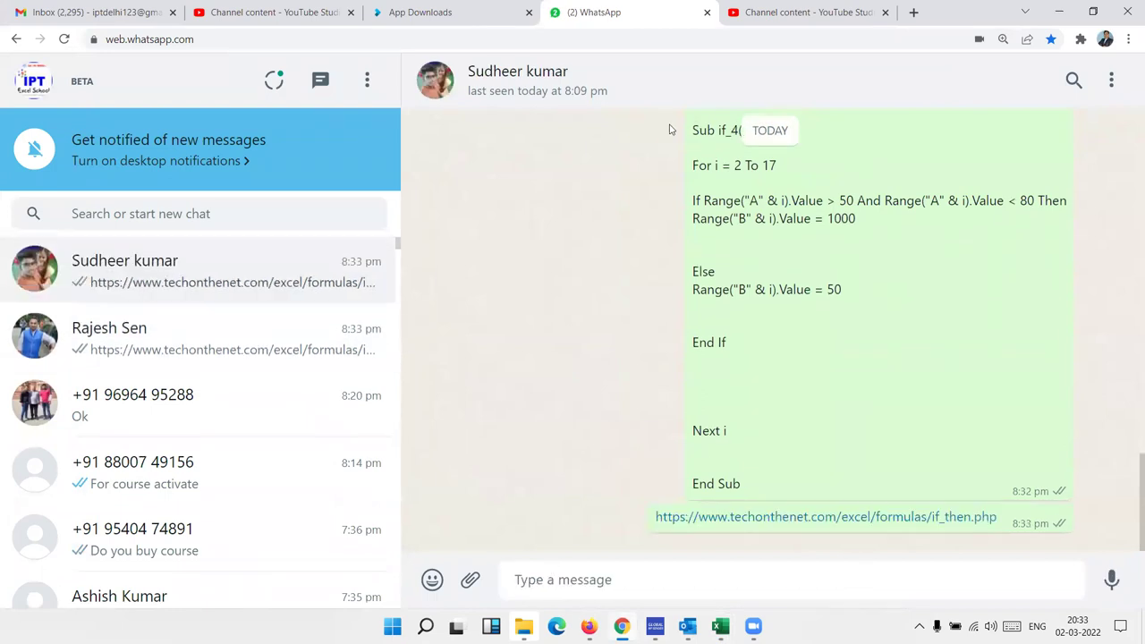